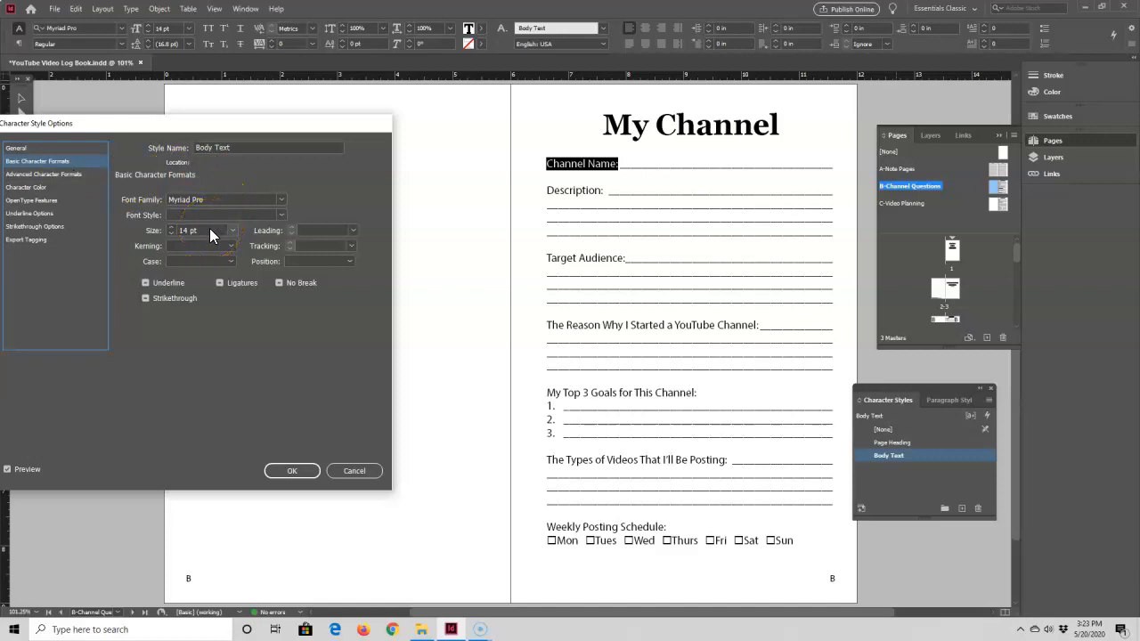
Set the Body Text character style's font family to Gotham and confirm the style options
left_click(281, 200)
scroll(248, 269, "up", 10)
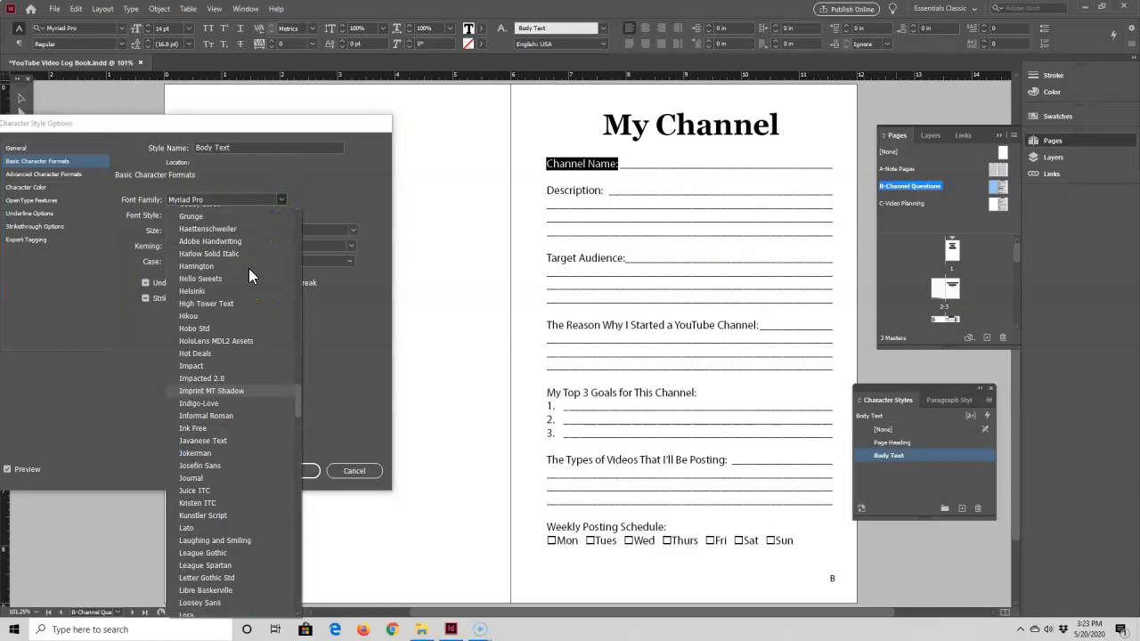
scroll(242, 280, "up", 5)
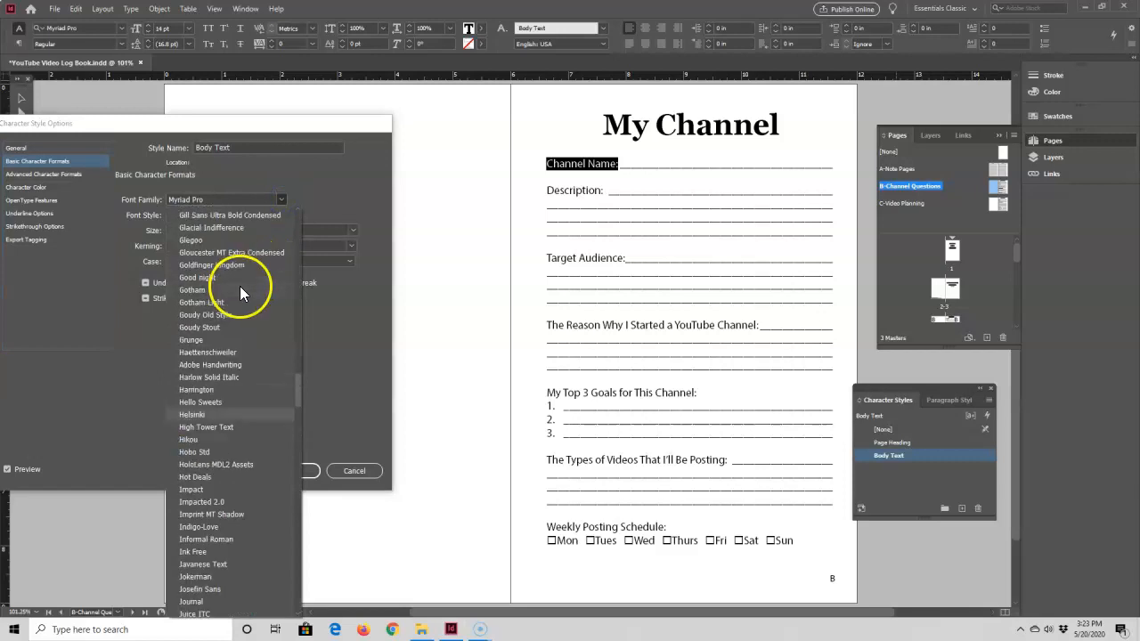
left_click(195, 291)
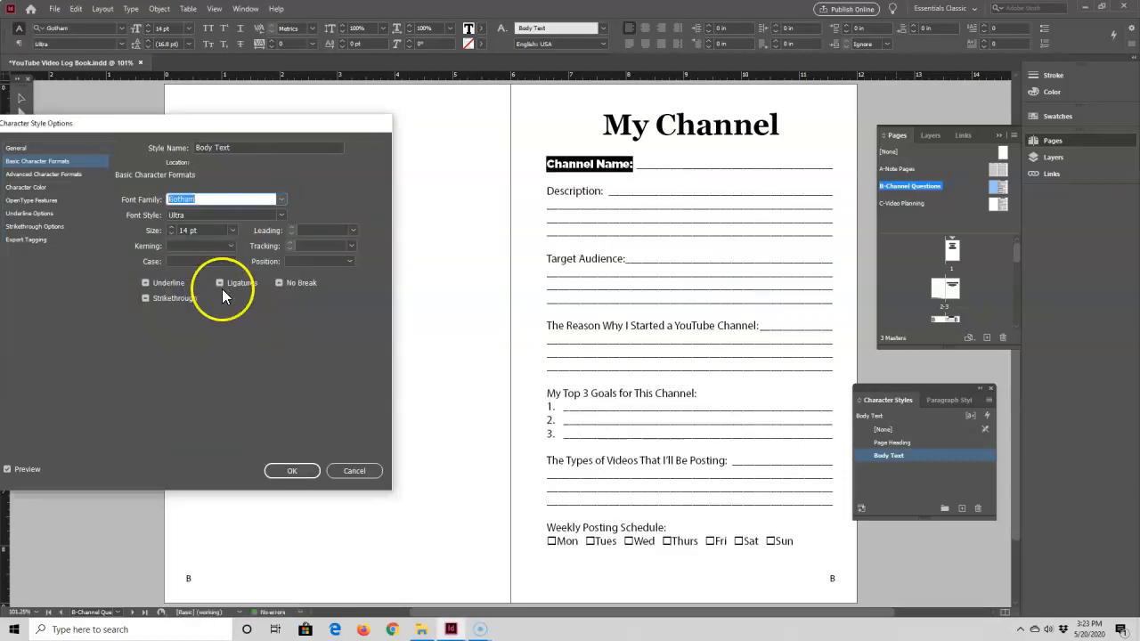
left_click(289, 472)
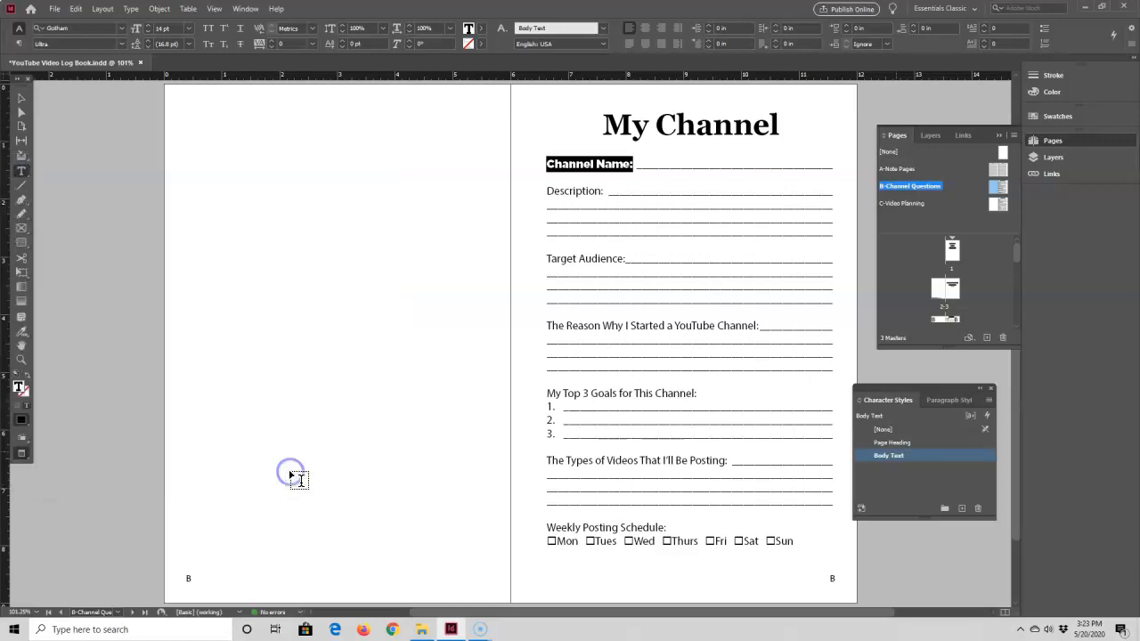
Apply the Body Text character style to the whole question text frame on the My Channel page
left_click(436, 162)
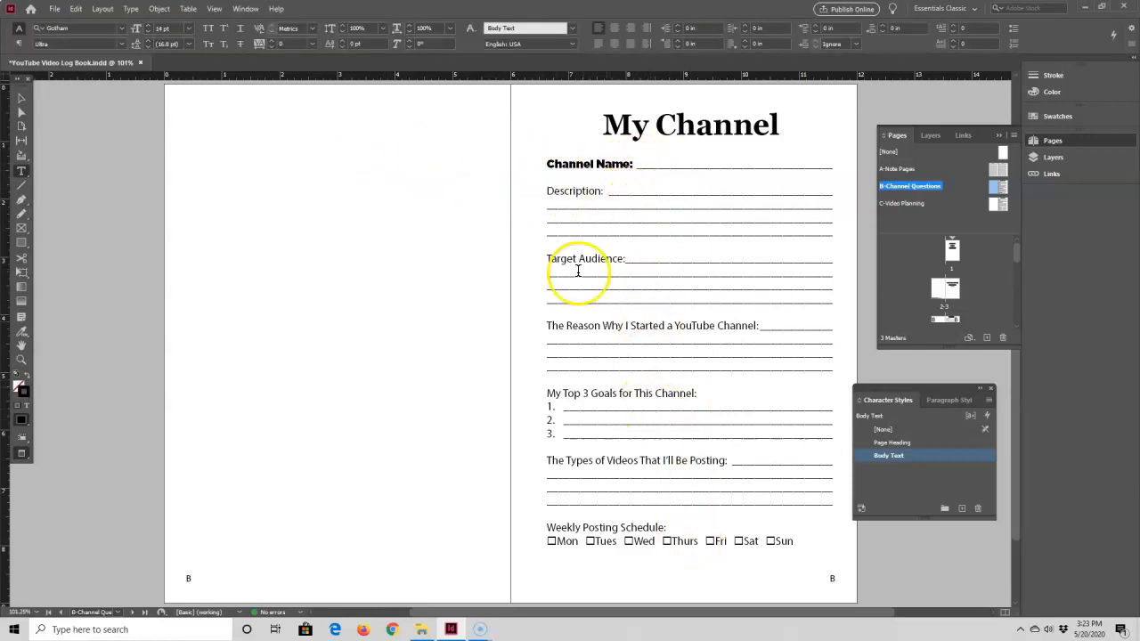
left_click(22, 99)
left_click(674, 234)
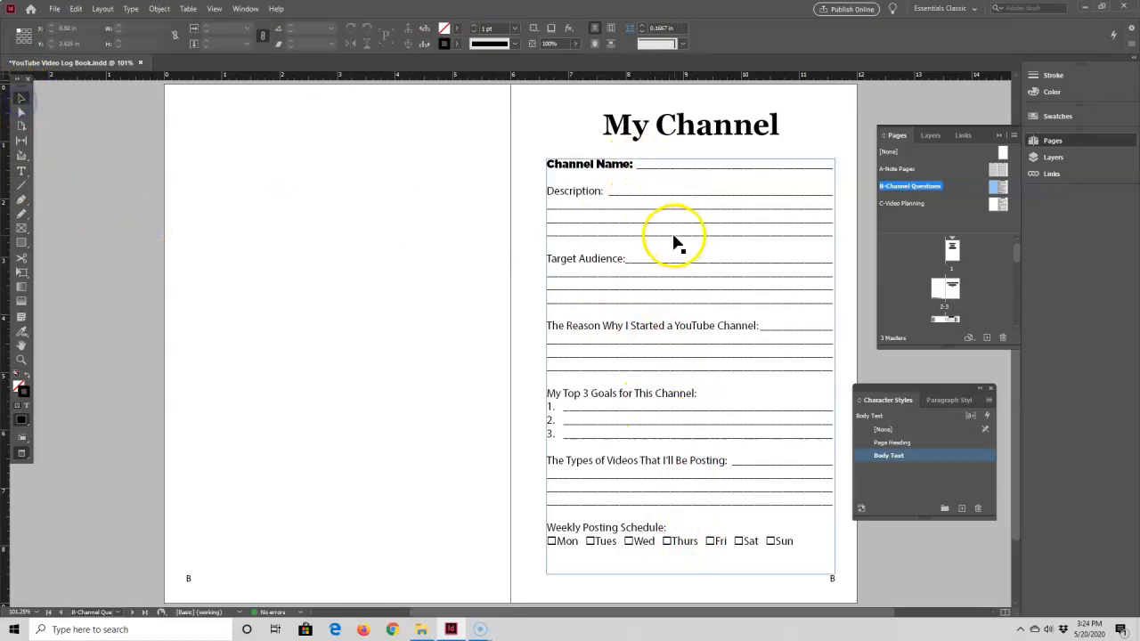
left_click(892, 455)
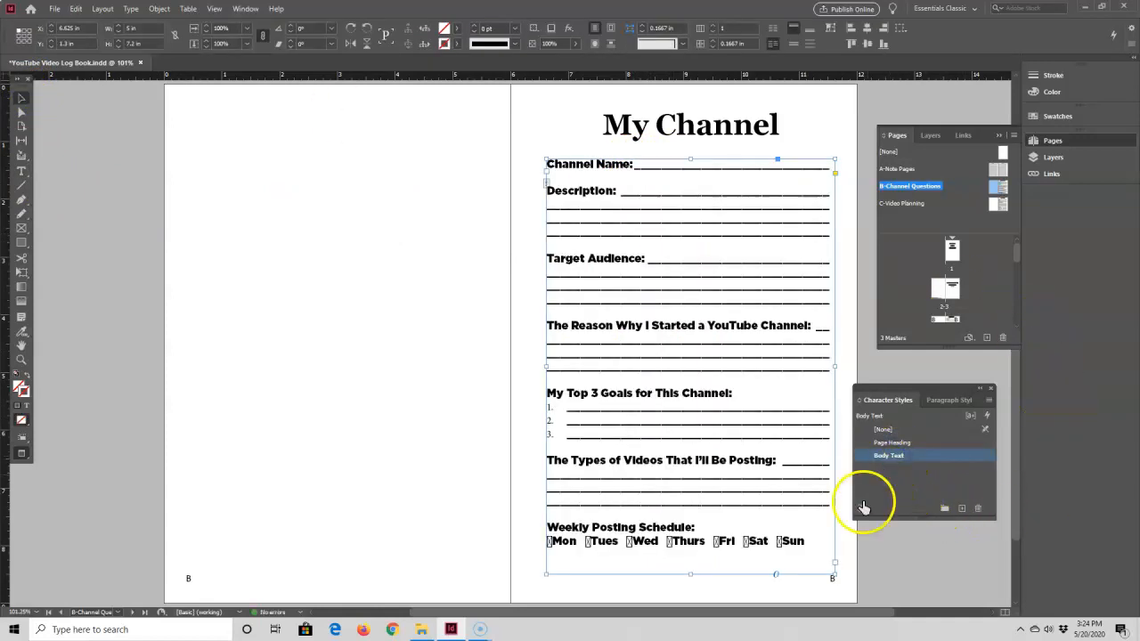
left_click(844, 593)
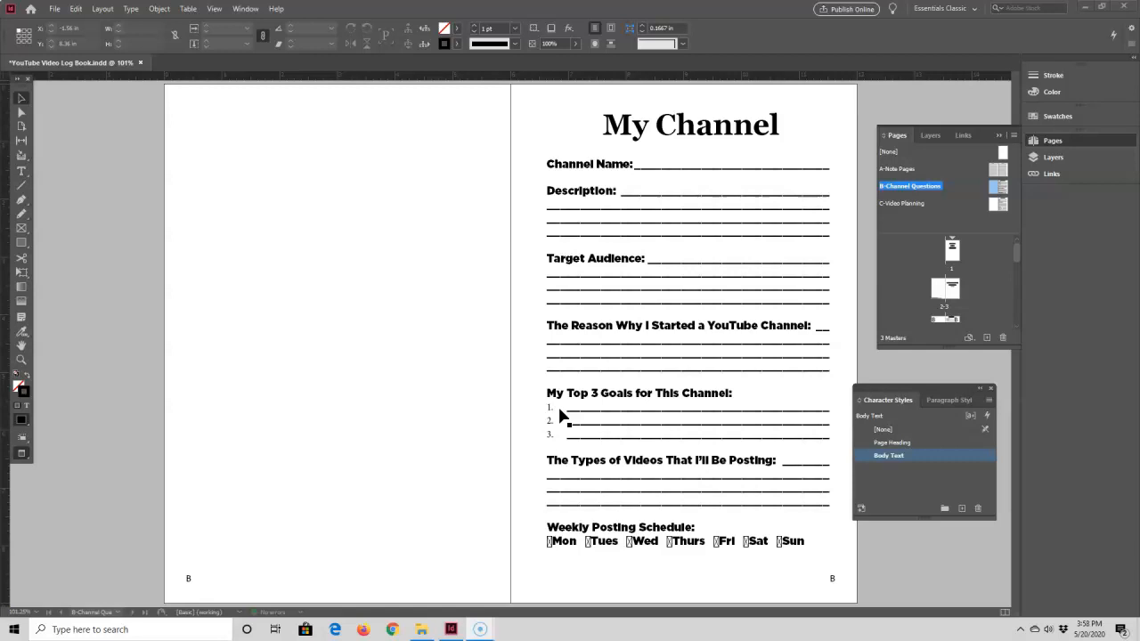
Set the numbered list's number character style to Body Text in Bullets and Numbering
left_click(611, 221)
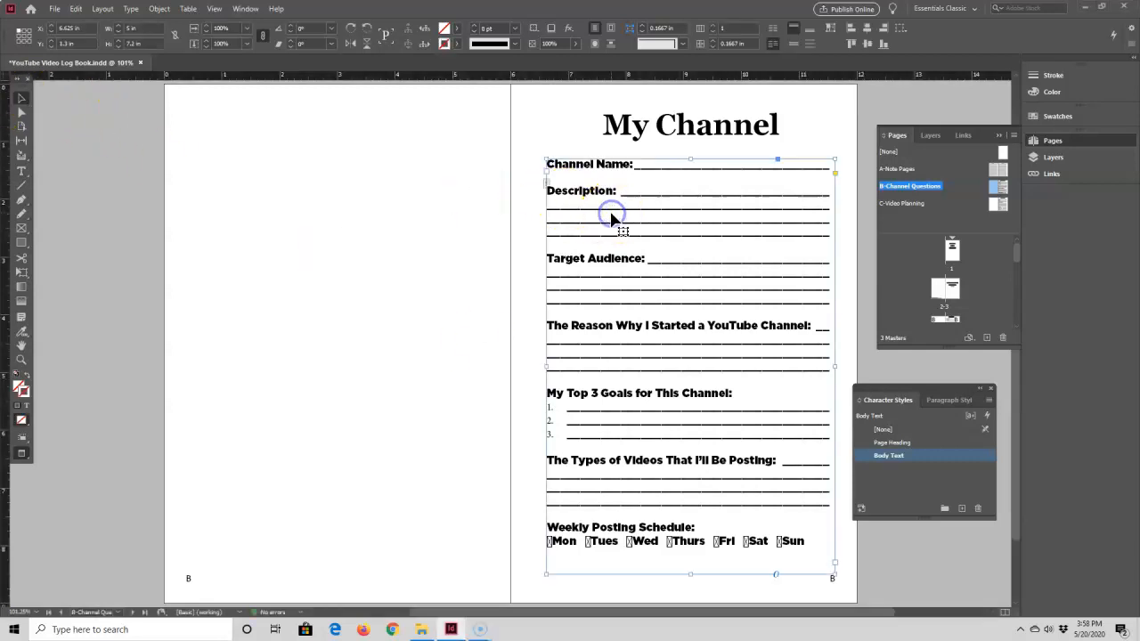
left_click(22, 174)
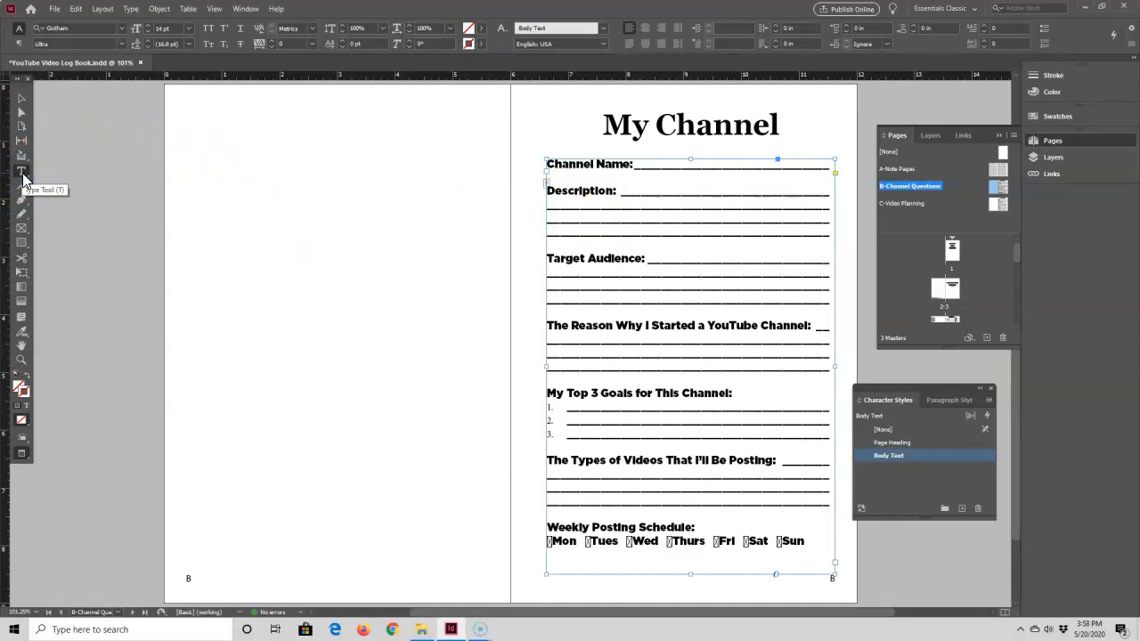
left_click(1044, 44, "alt")
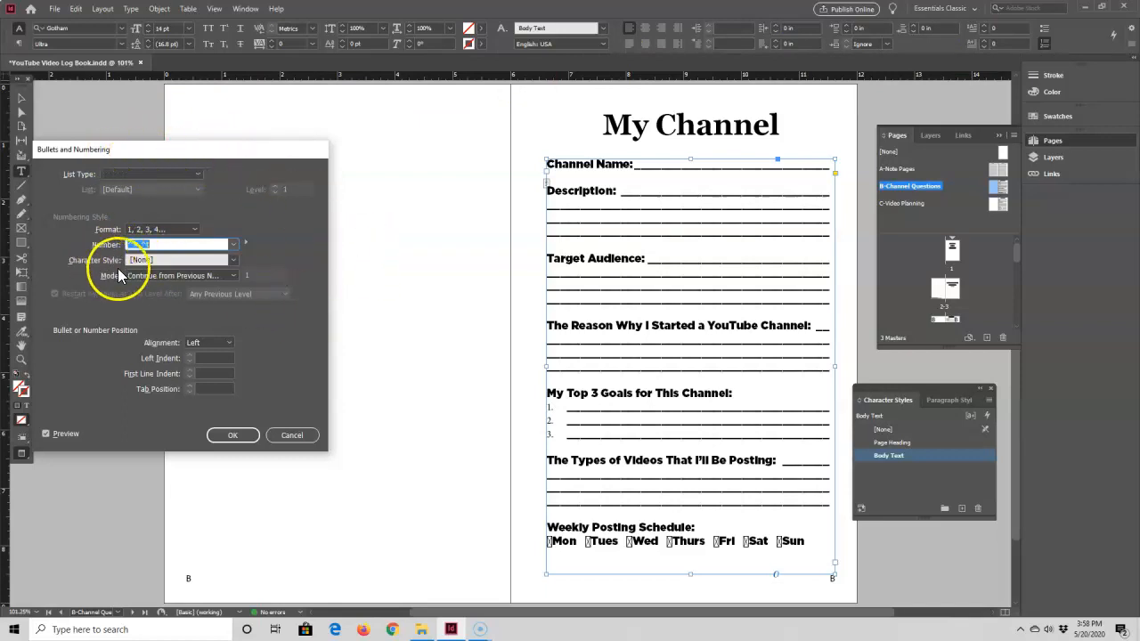
left_click(232, 261)
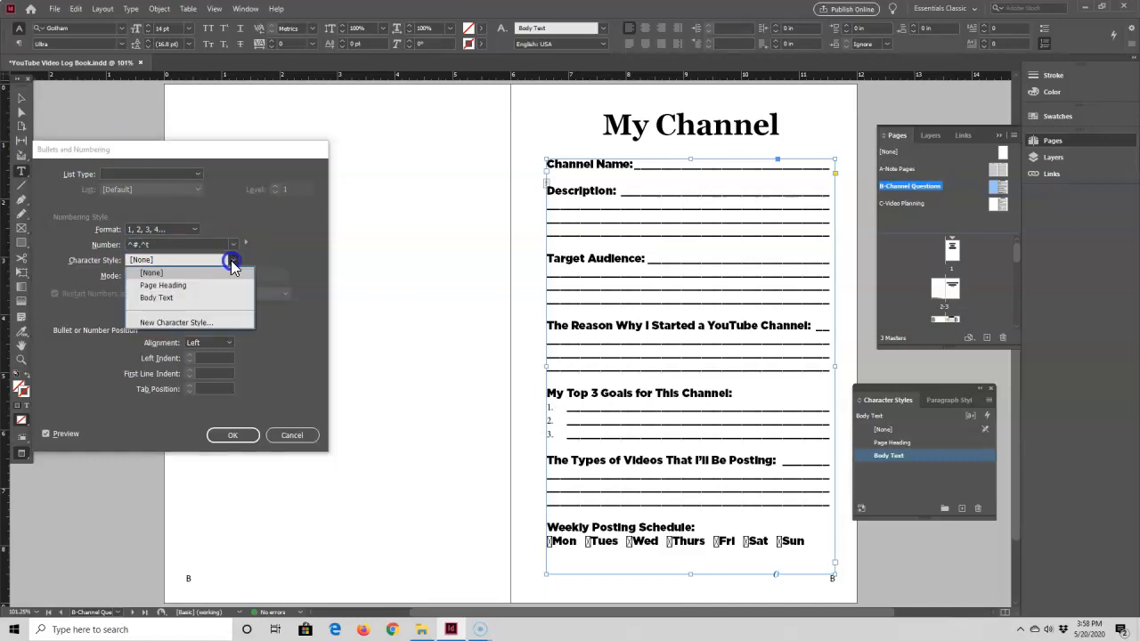
left_click(169, 298)
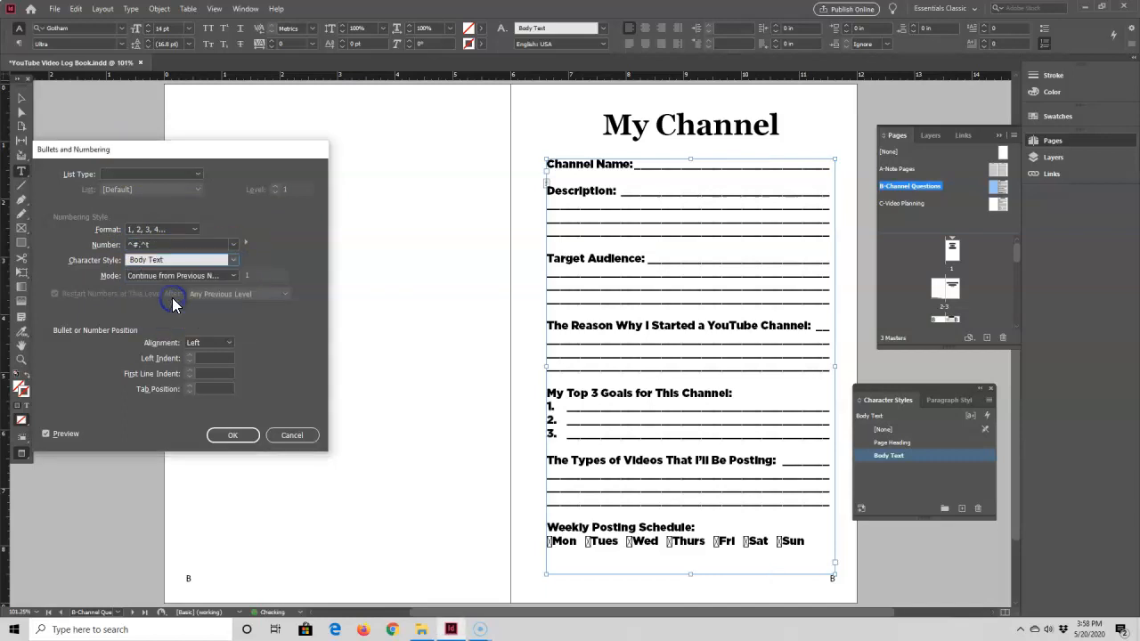
left_click(232, 436)
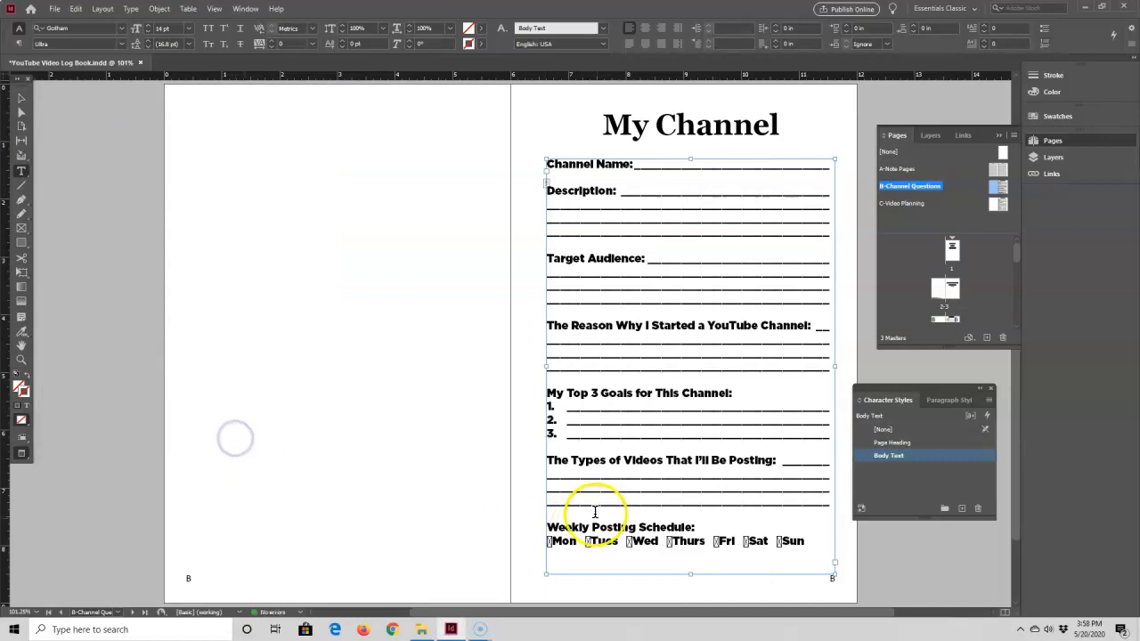
Create a new character style from the Tues check box named Check Box, based on Body Text
left_click(558, 434)
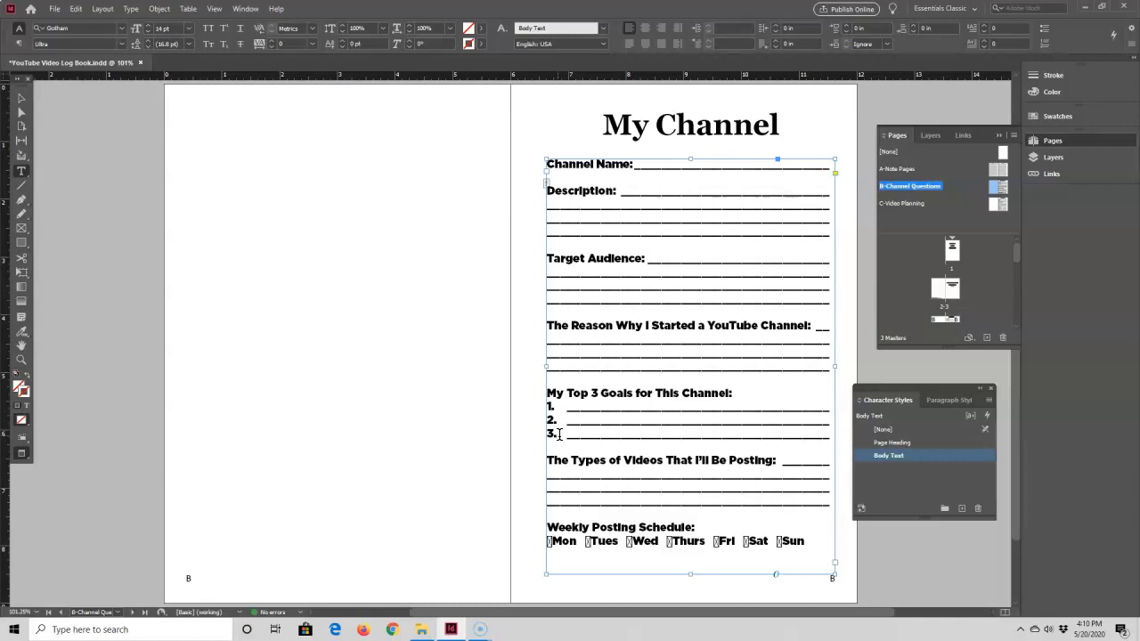
left_click(588, 542)
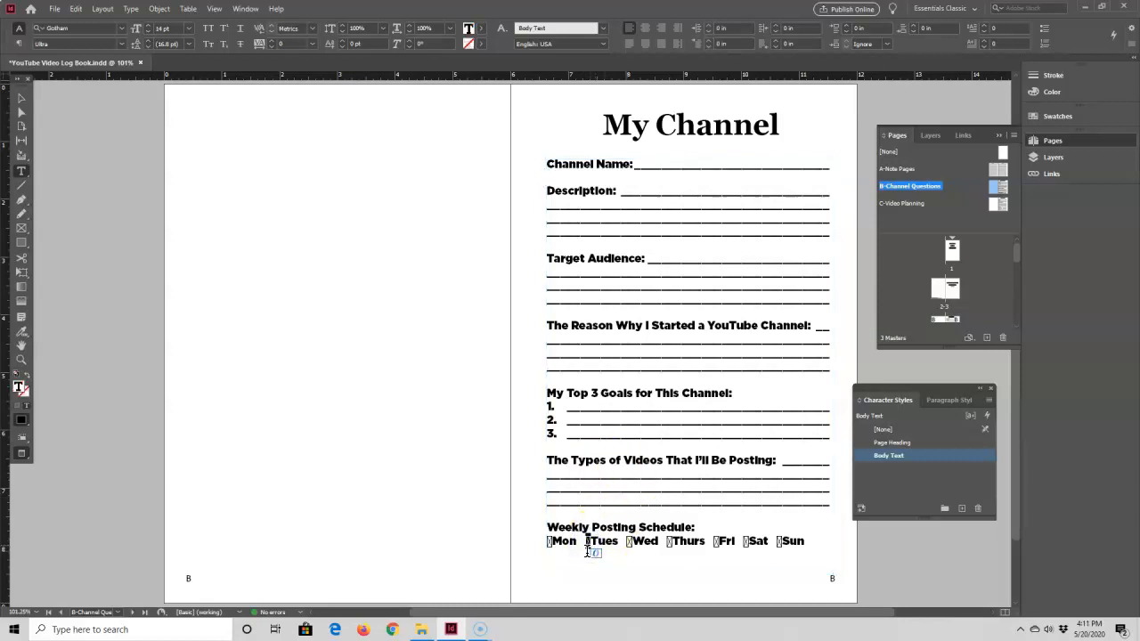
left_click(962, 509)
left_click(909, 470)
double_click(909, 471)
type("d")
key("Tab")
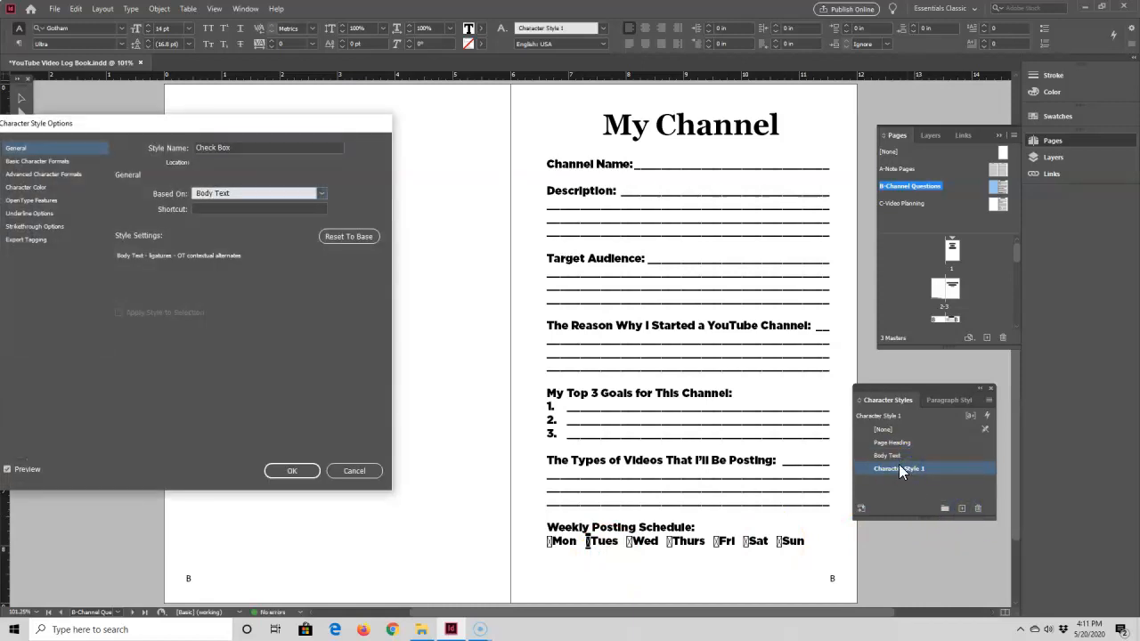
Set the Check Box style's font family to Wingdings and confirm
left_click(44, 162)
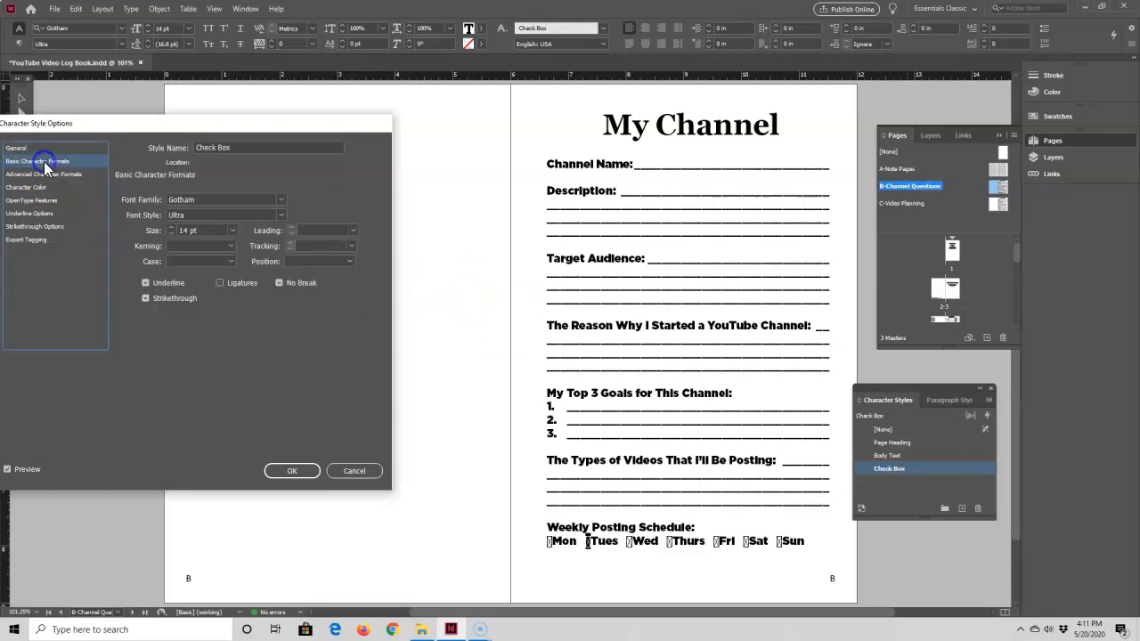
double_click(203, 200)
type("Wingdings")
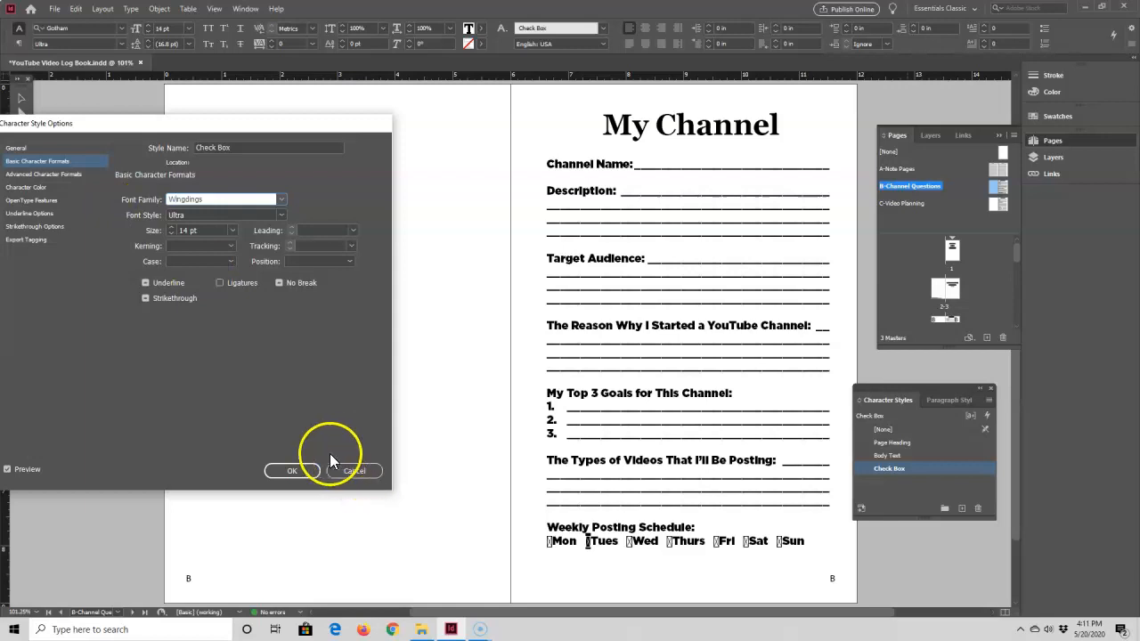
key("Tab")
left_click(292, 471)
Apply the Check Box style to the Mon, Wed and Thurs check boxes in the weekly posting schedule
left_click(579, 553)
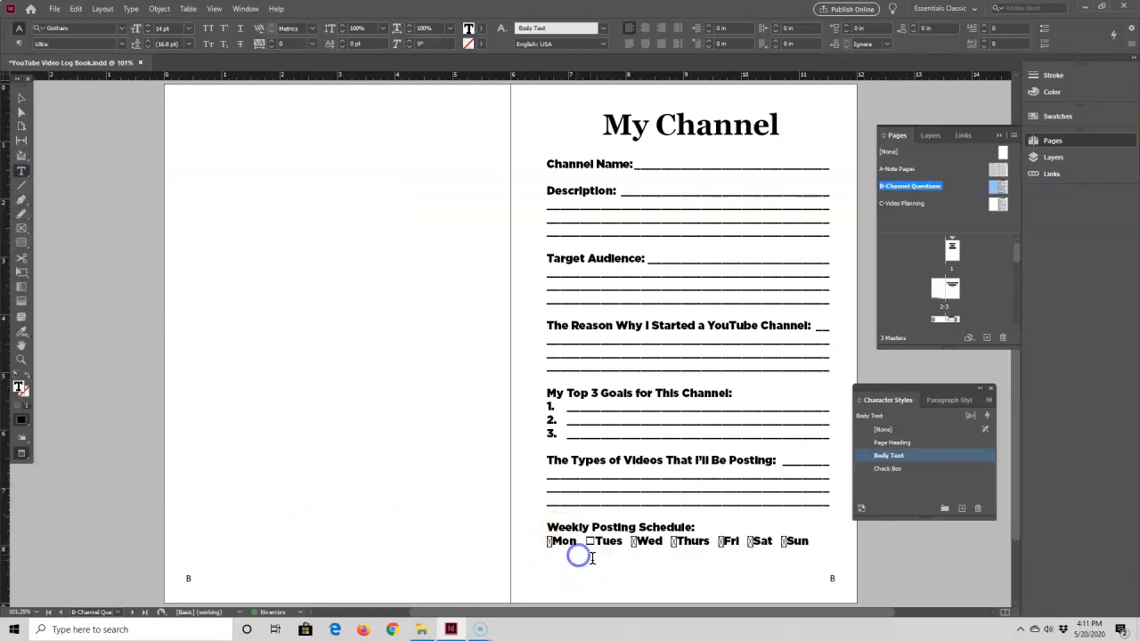
left_click(589, 541)
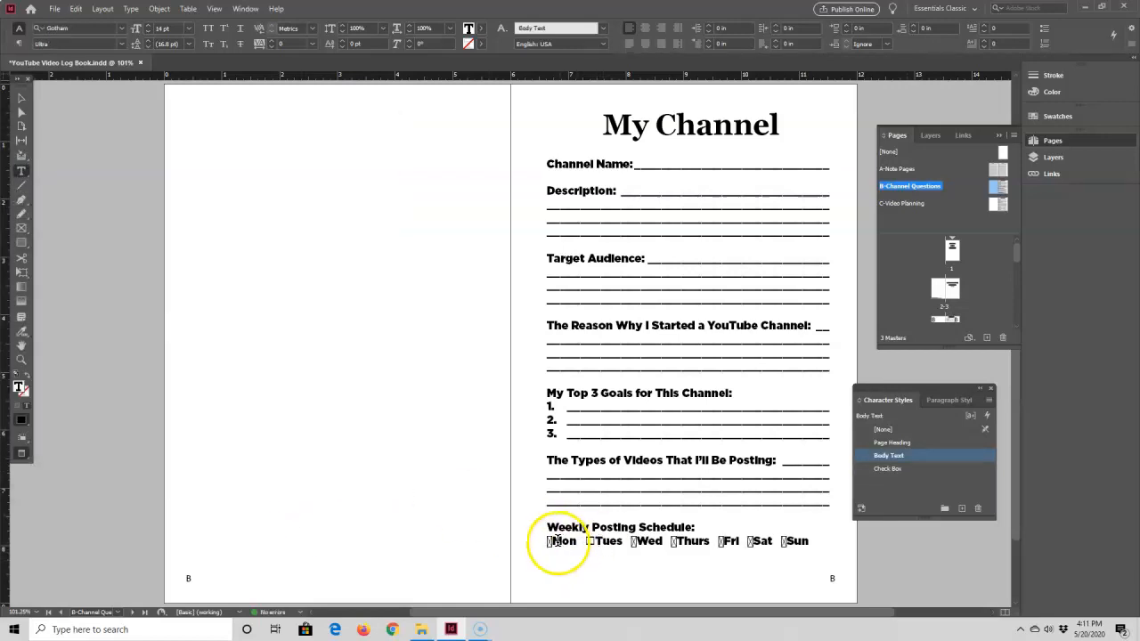
left_click(550, 542)
left_click_drag(548, 543, 556, 543)
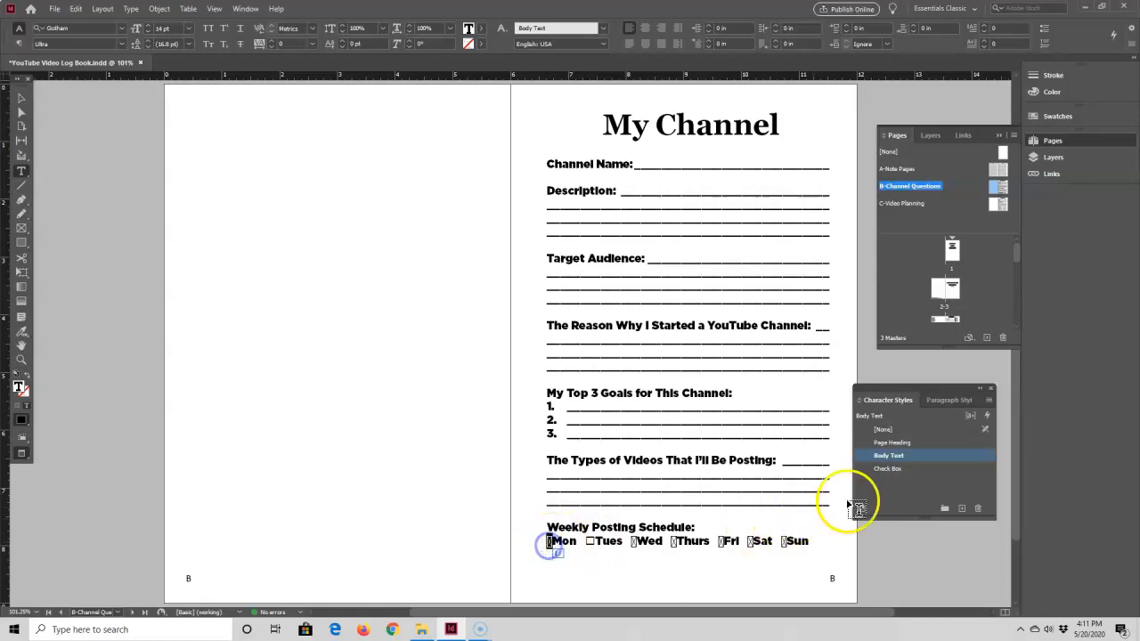
left_click(897, 470)
left_click_drag(635, 542, 682, 543)
left_click(886, 469)
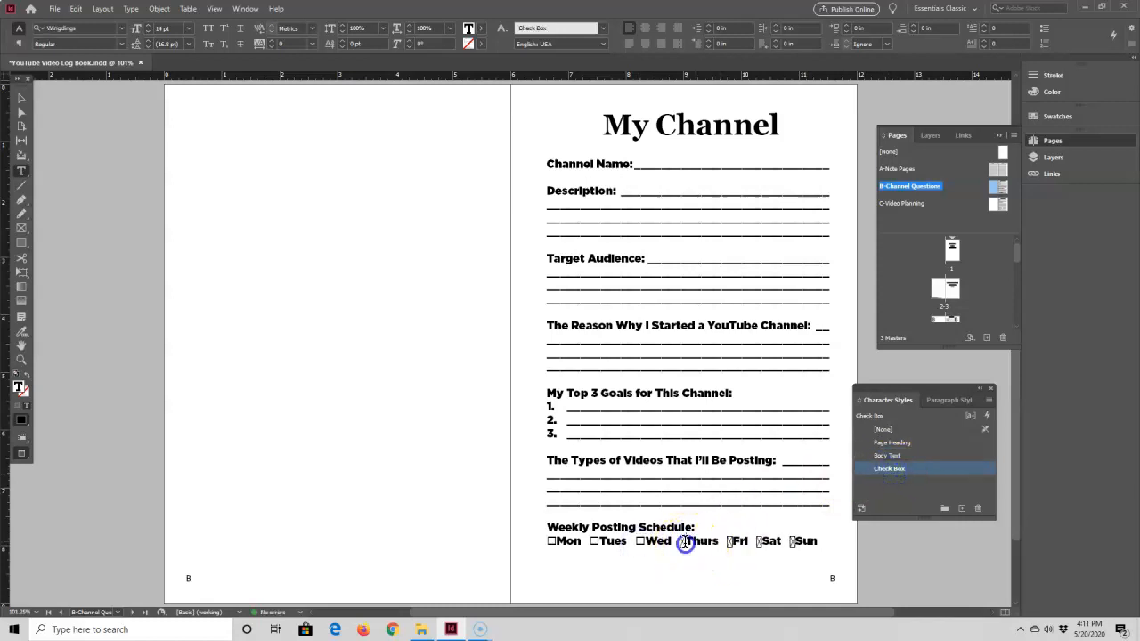
Apply the Check Box style to the Fri, Sat and Sun check boxes
left_click(883, 470)
left_click_drag(731, 542, 739, 542)
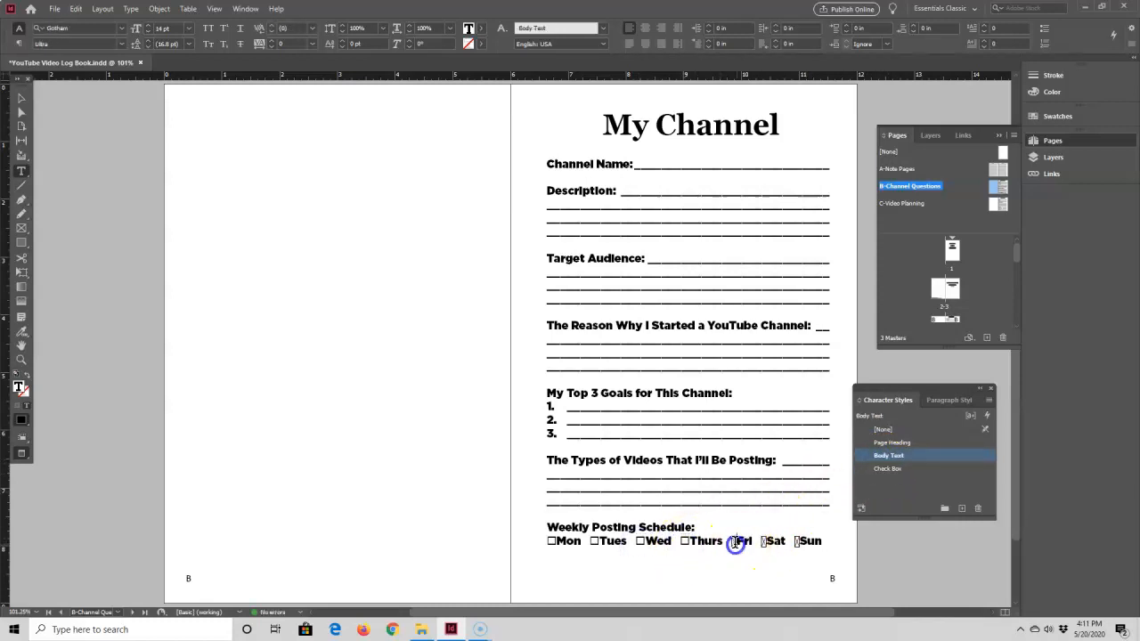
left_click(891, 469)
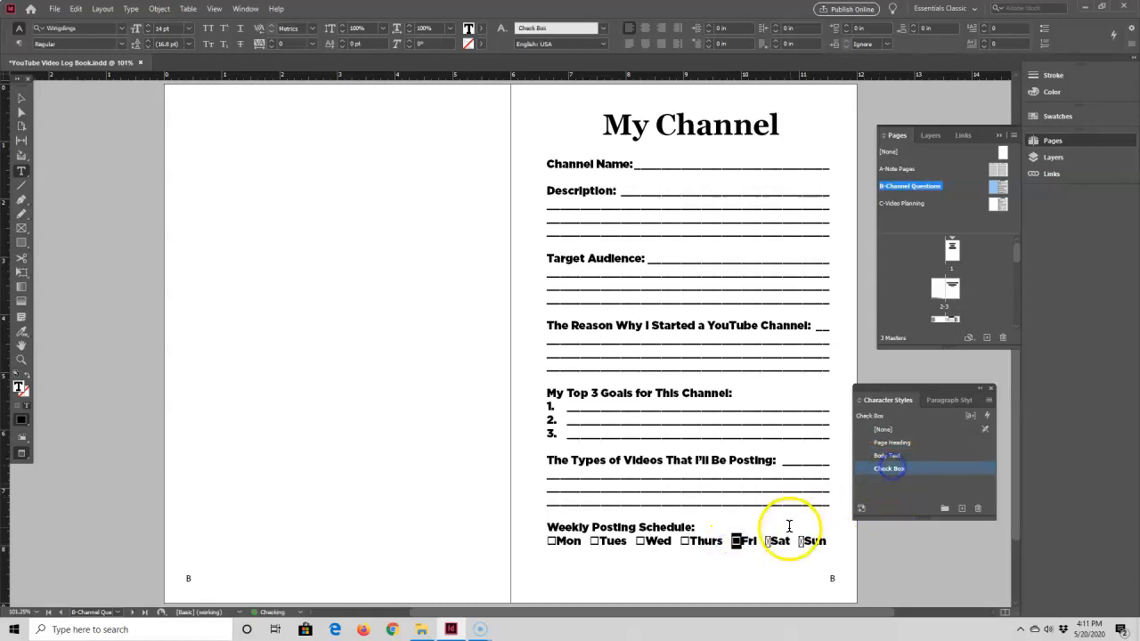
left_click_drag(765, 543, 812, 542)
left_click(885, 470)
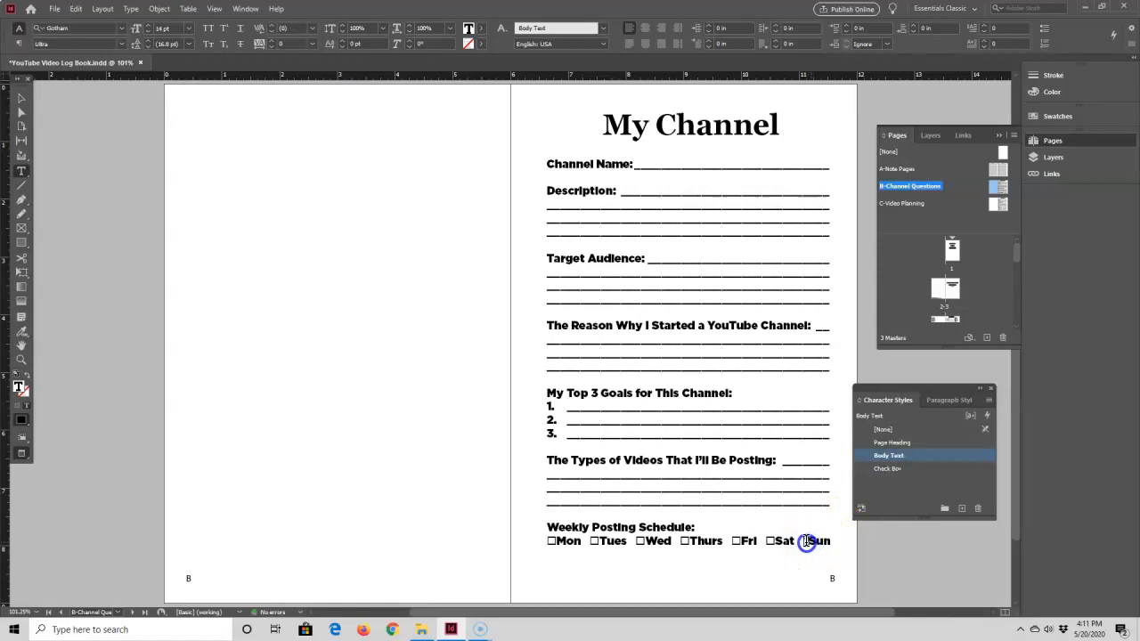
left_click(893, 470)
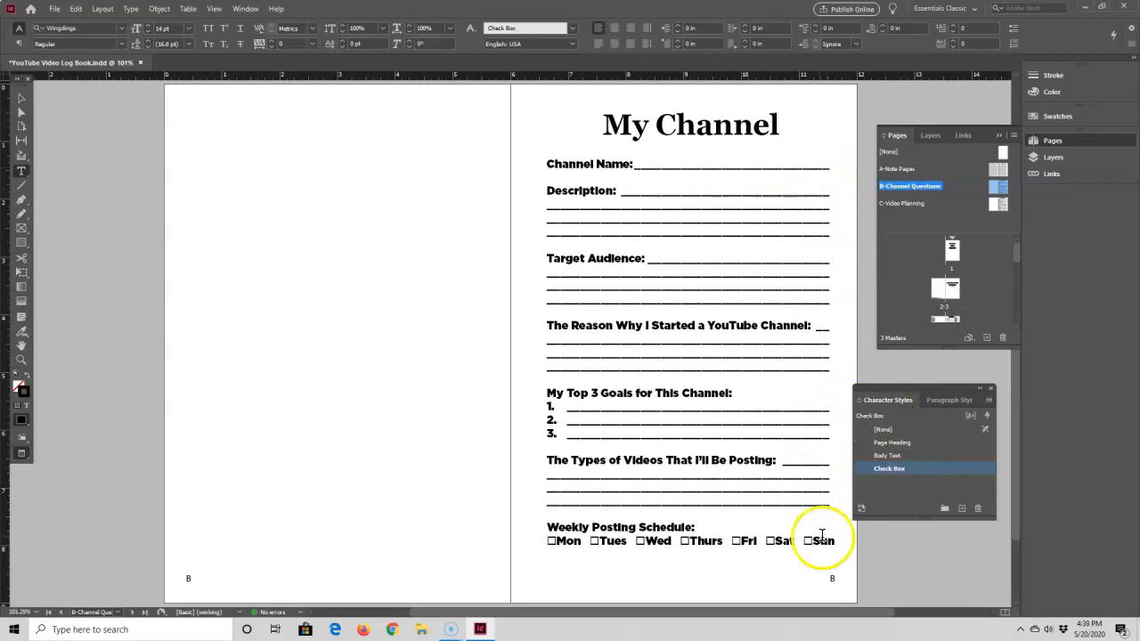
Try Grunge as the Body Text character style's font family
left_click(882, 457)
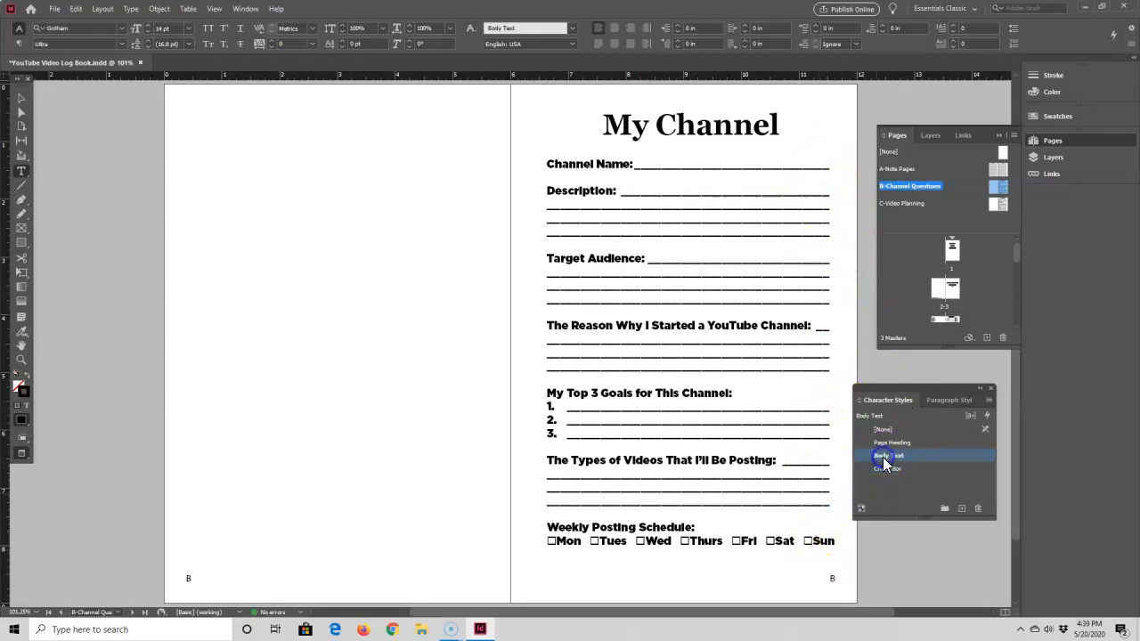
double_click(883, 457)
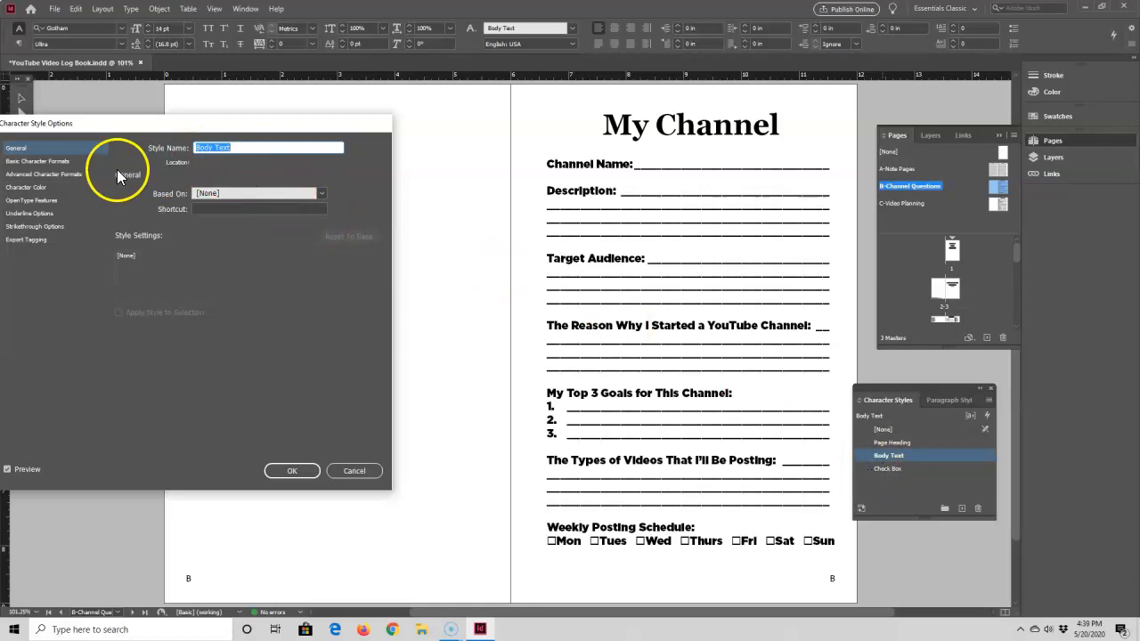
left_click(36, 162)
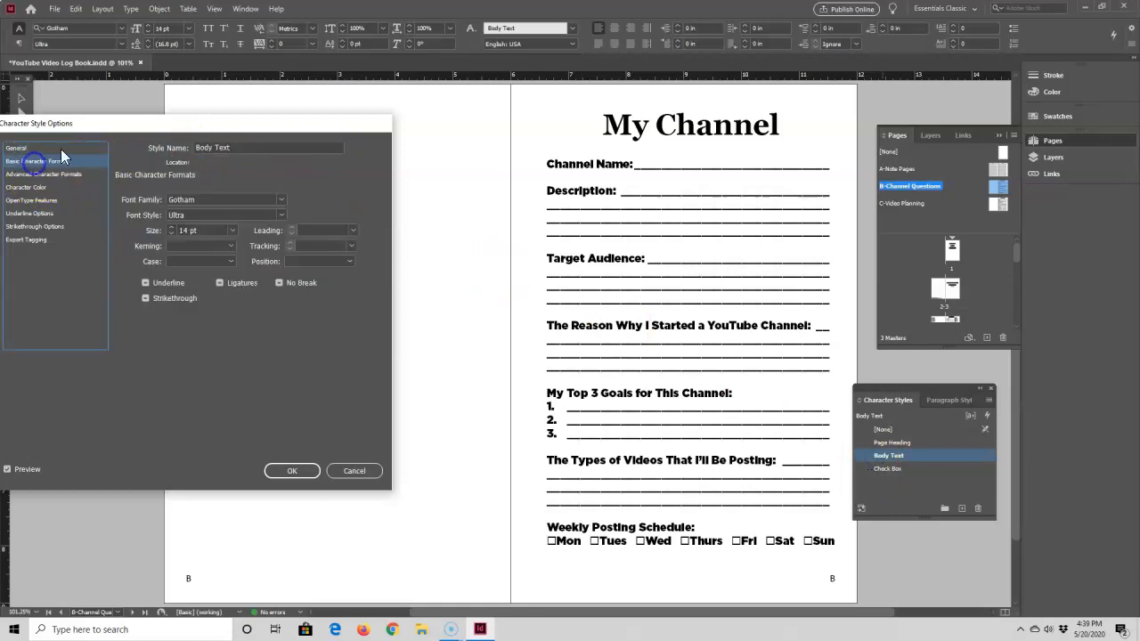
left_click(279, 199)
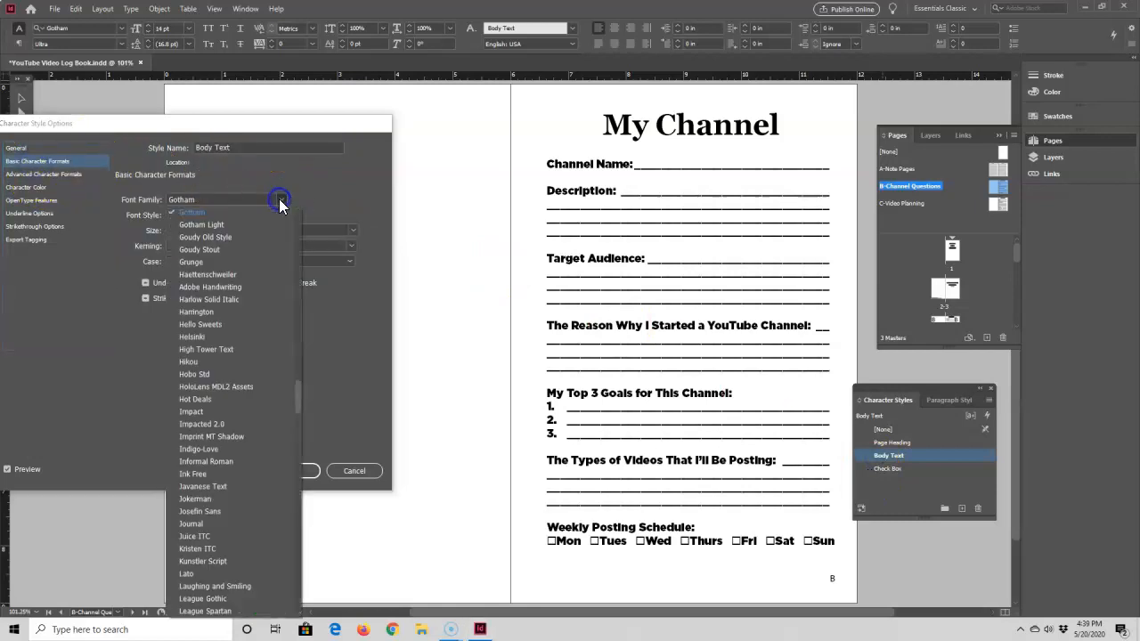
left_click(204, 261)
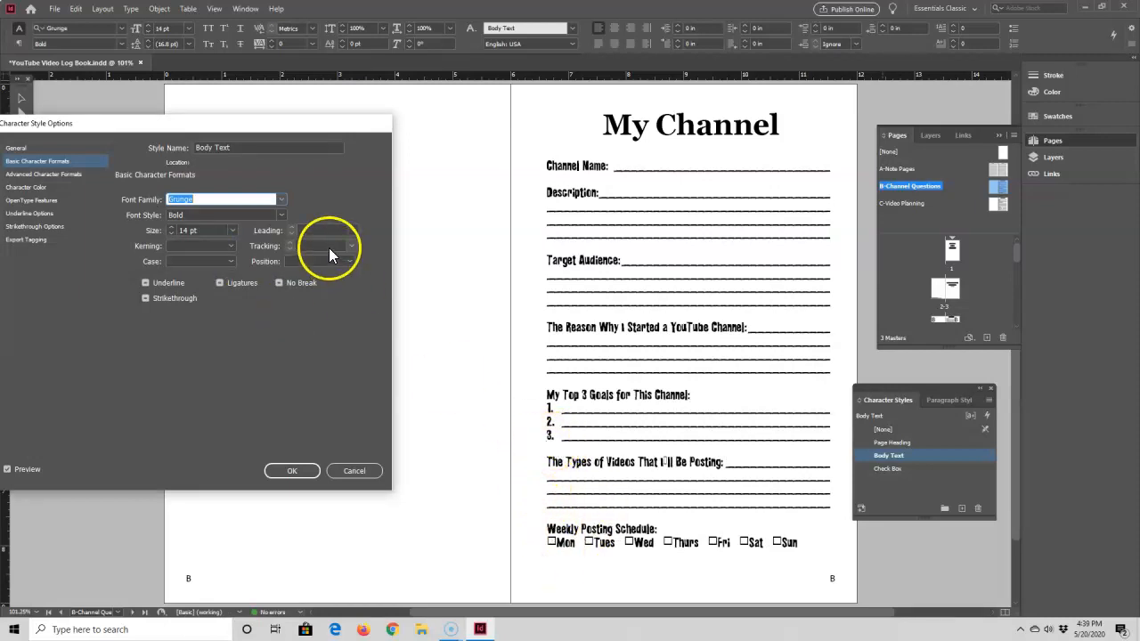
Set the Body Text character style's font family to Impact and confirm
left_click(283, 201)
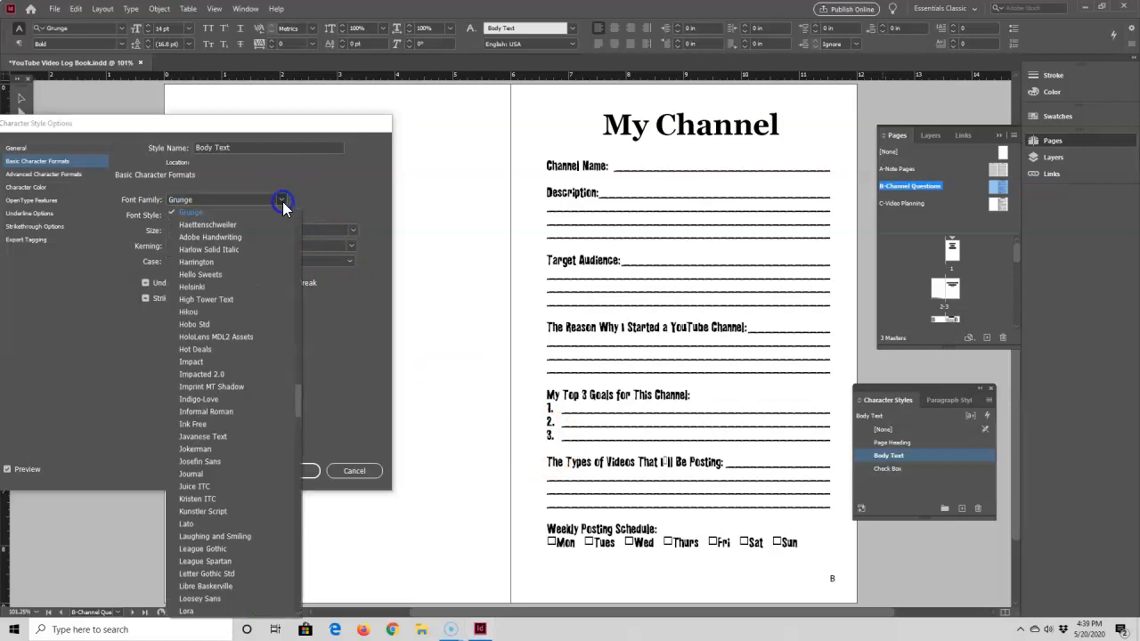
left_click(196, 362)
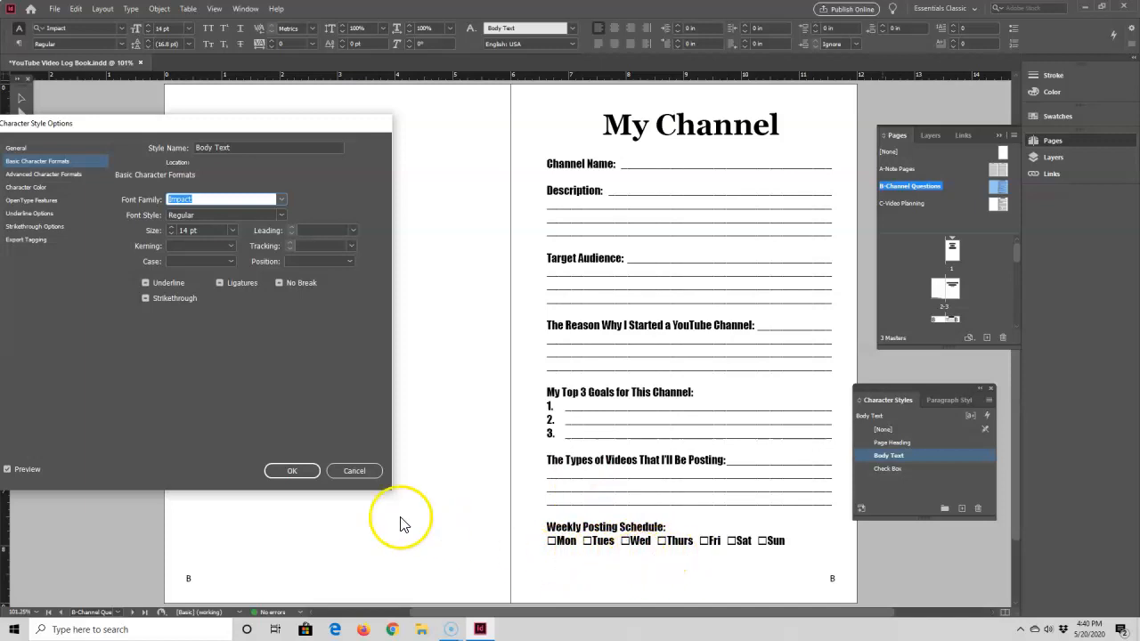
left_click(291, 471)
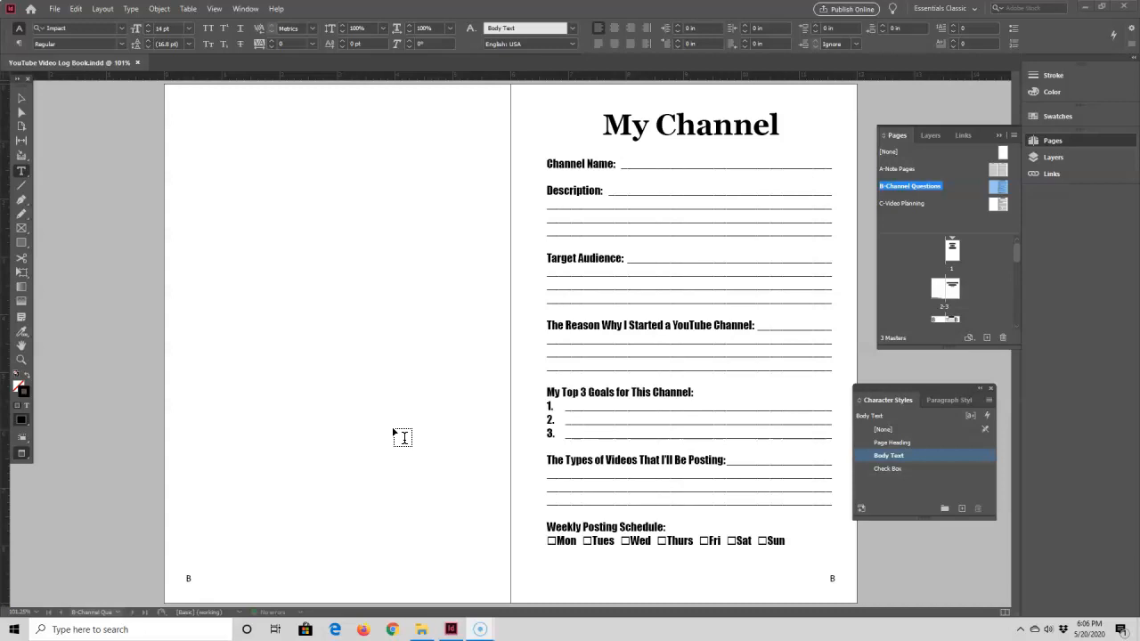
Apply the Body Text character style to both lined text frames on the A-Note Pages master spread
double_click(992, 171)
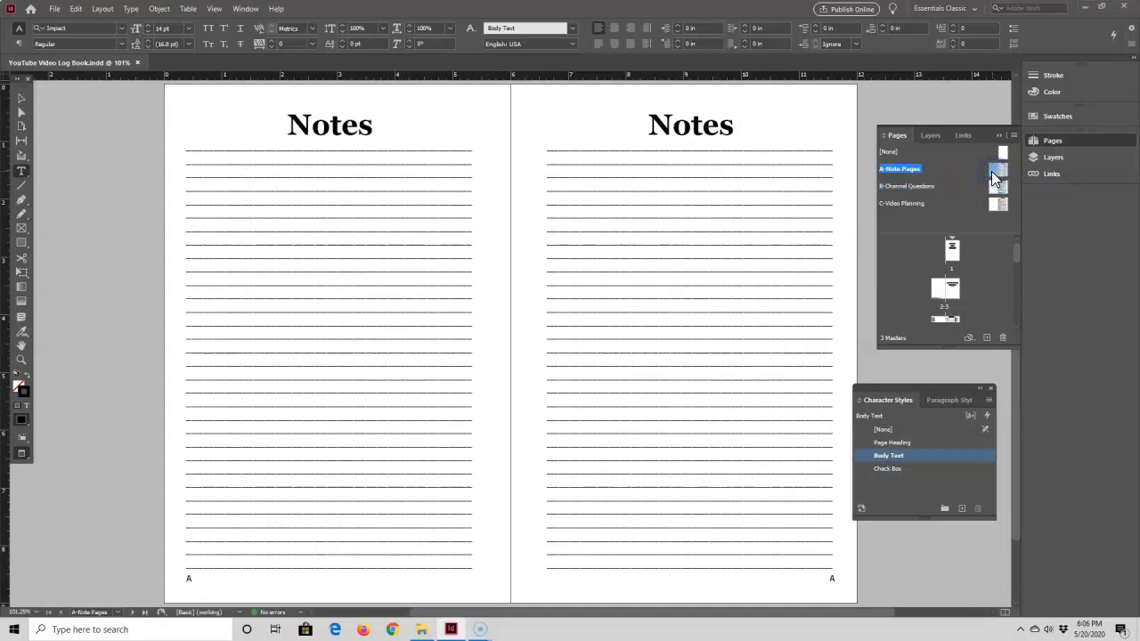
left_click(29, 109)
left_click(264, 218)
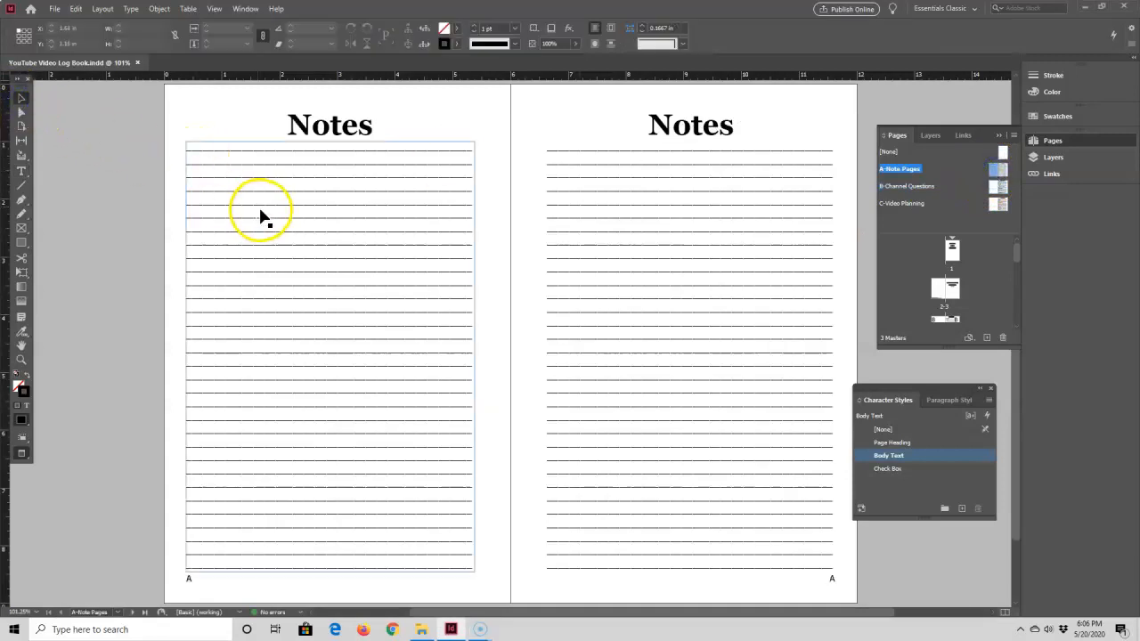
left_click(264, 217)
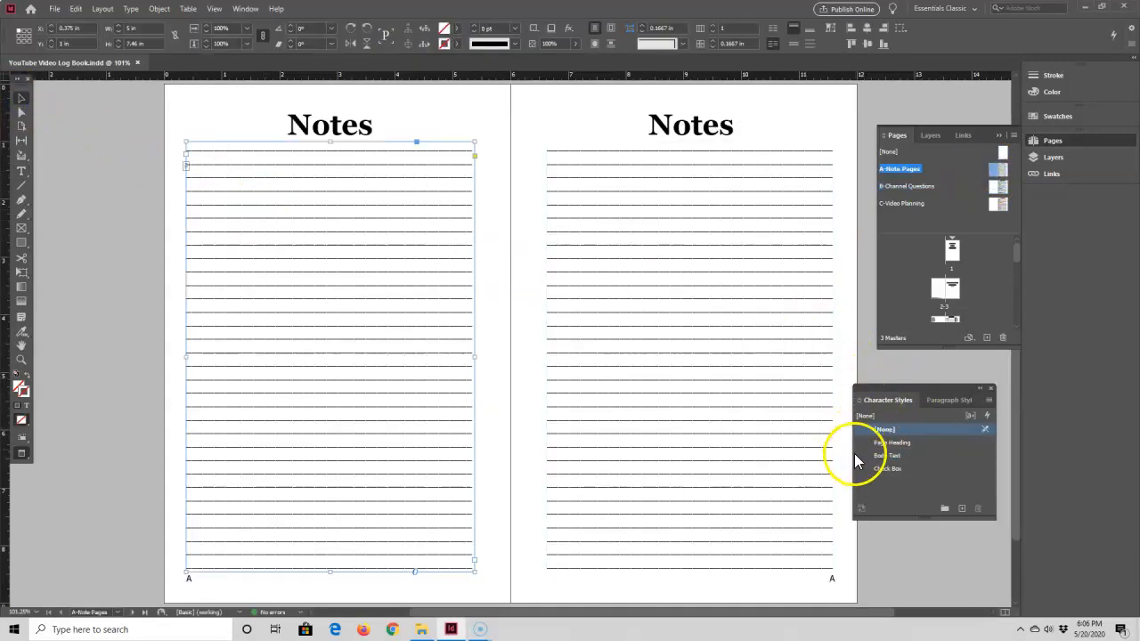
left_click(881, 455)
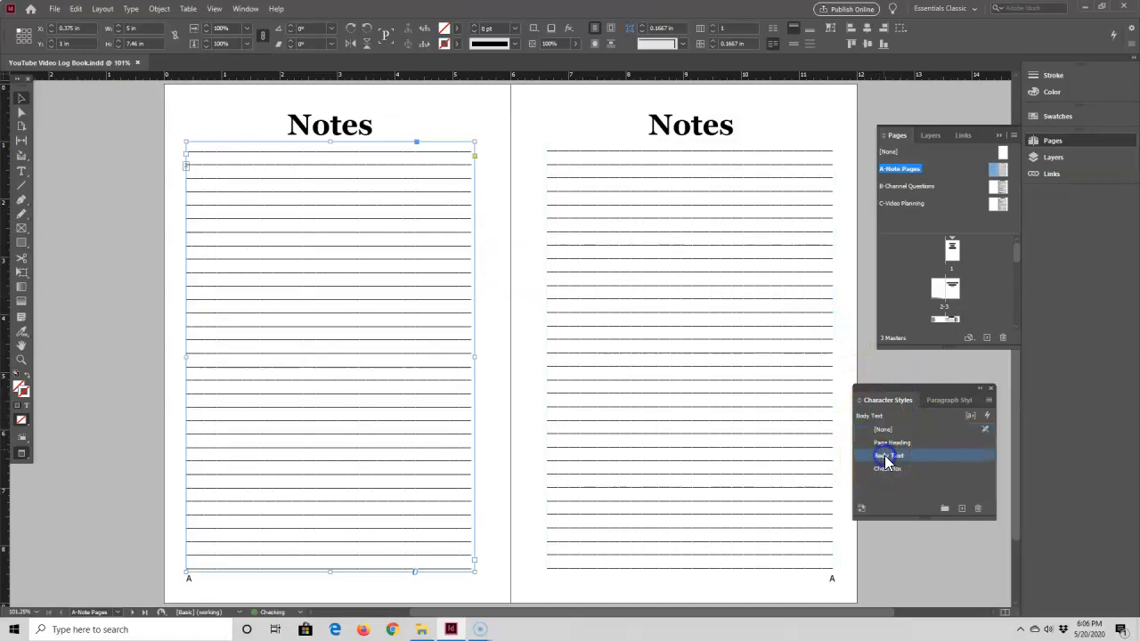
left_click(697, 335)
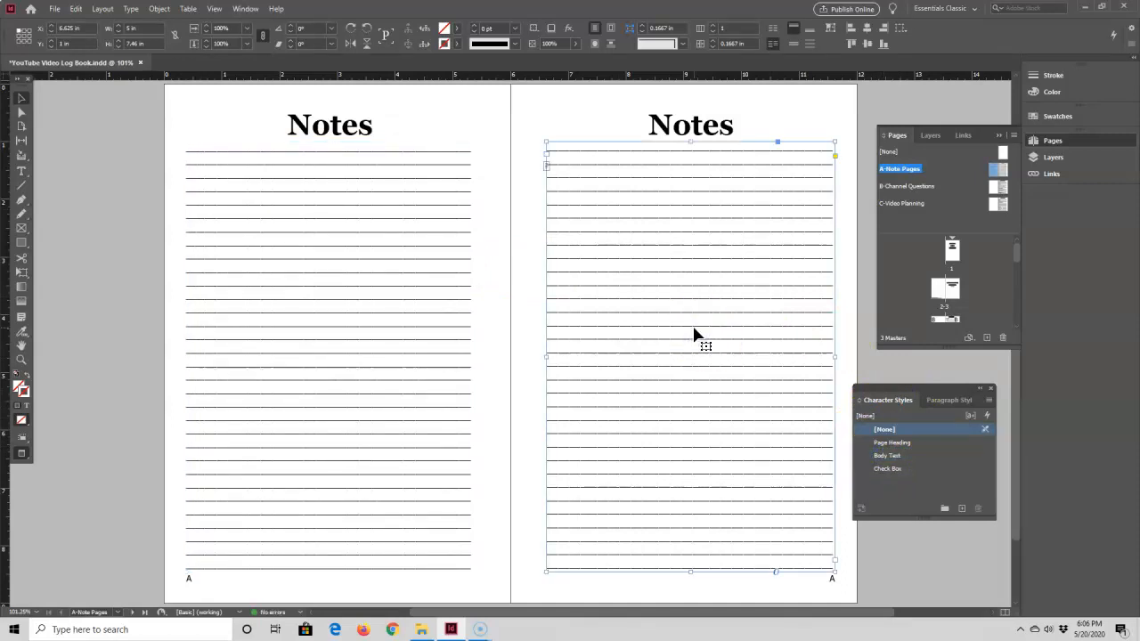
left_click(891, 455)
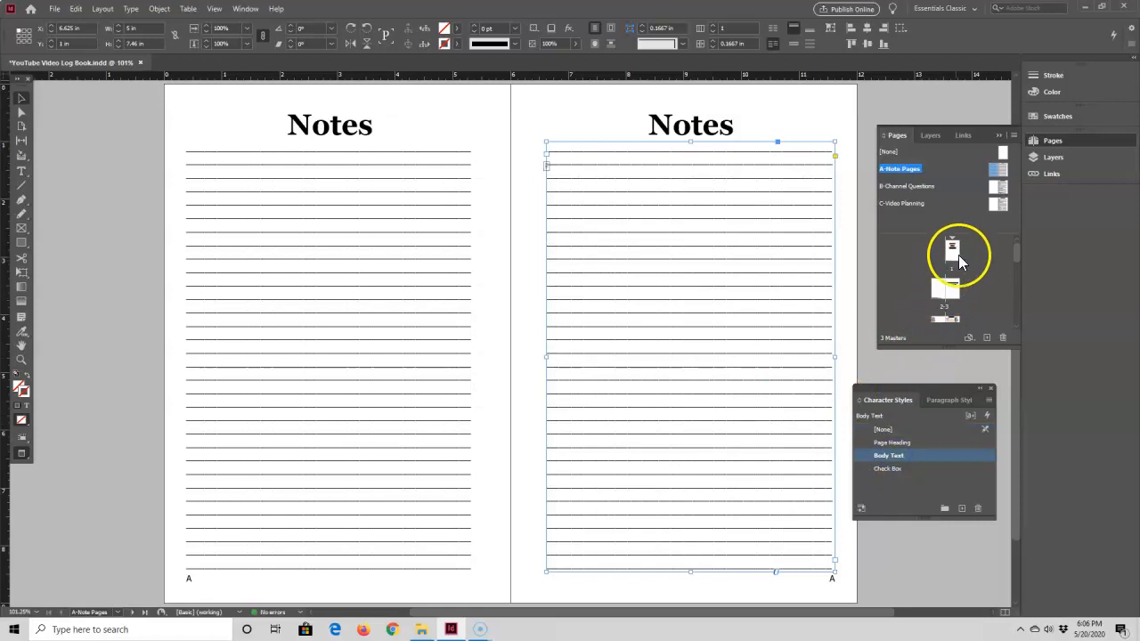
Apply the Body Text character style to all text frames on the C-Video Planning master page
double_click(992, 207)
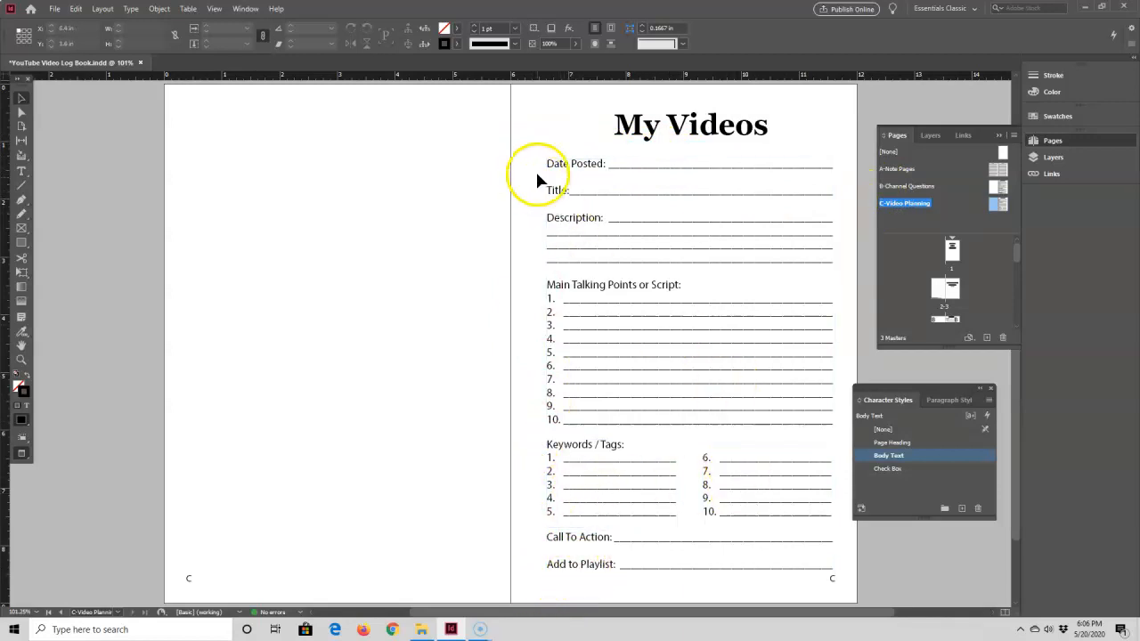
left_click_drag(535, 149, 840, 571)
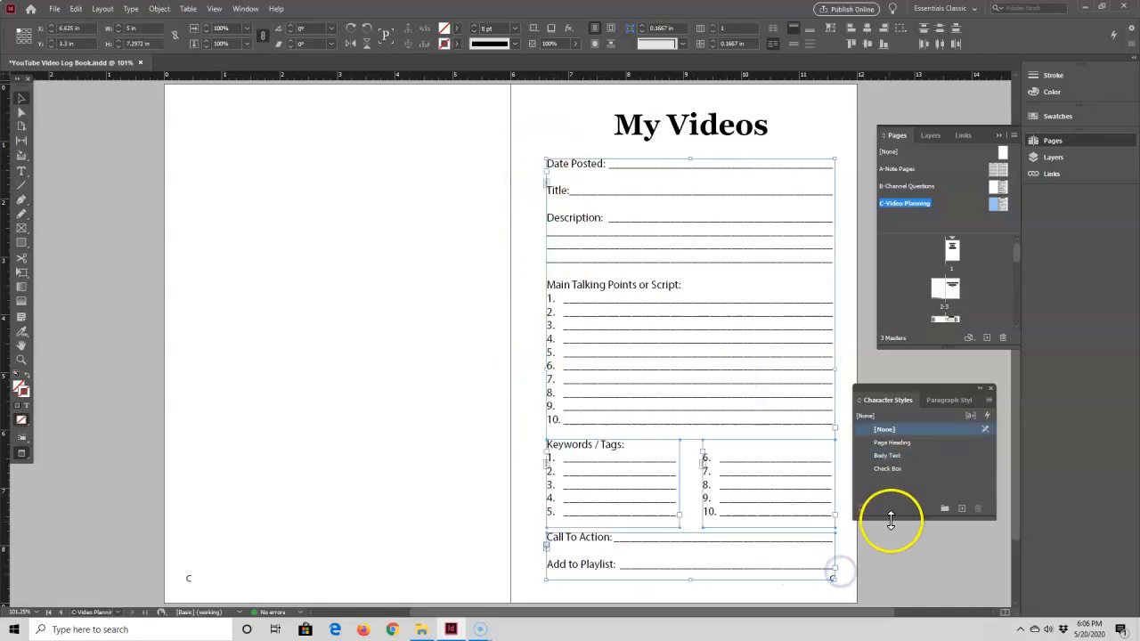
left_click(895, 456)
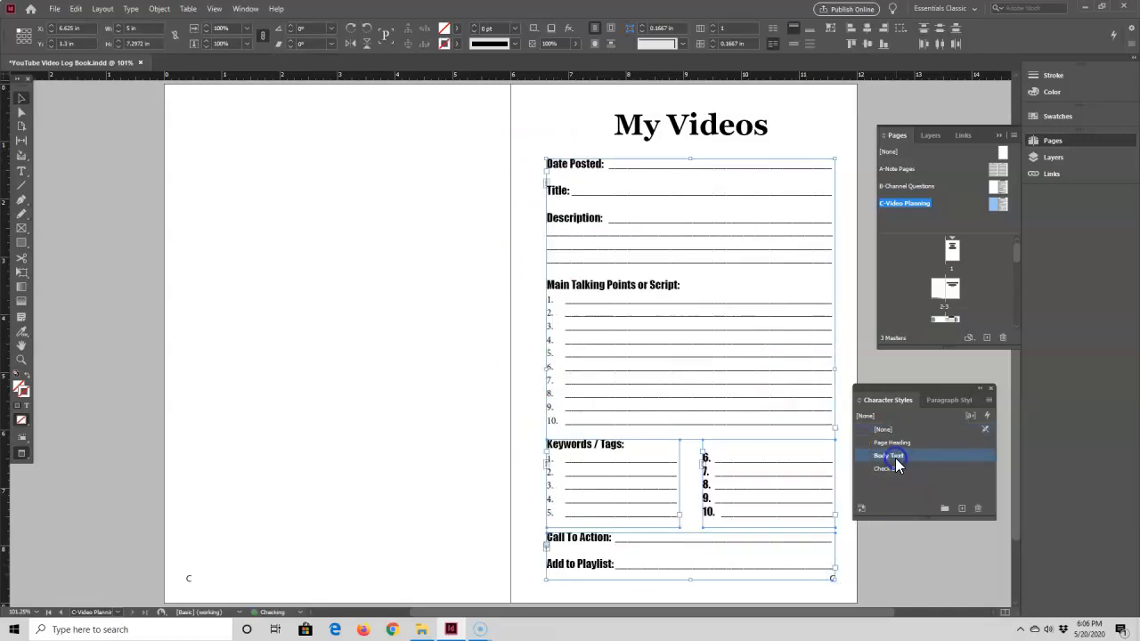
Set the numbering character style of the Keywords / Tags list items 1 to 5 to Body Text
left_click(372, 272)
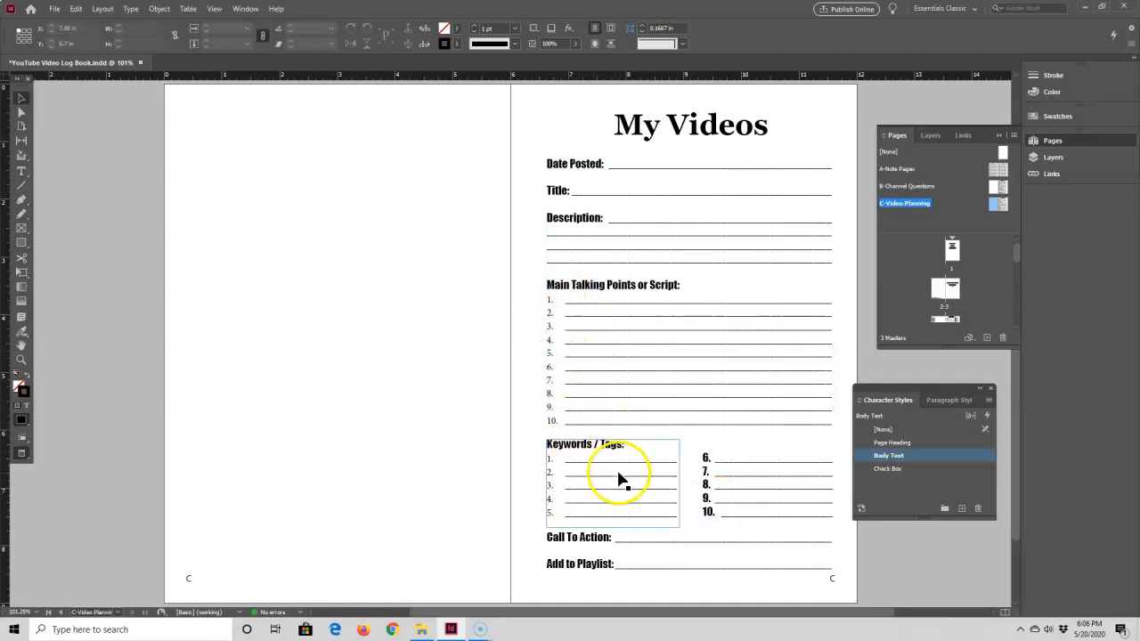
mouse_move(613, 483)
left_mouse_down()
mouse_move(534, 484)
mouse_move(597, 478)
left_mouse_up()
left_click(22, 171)
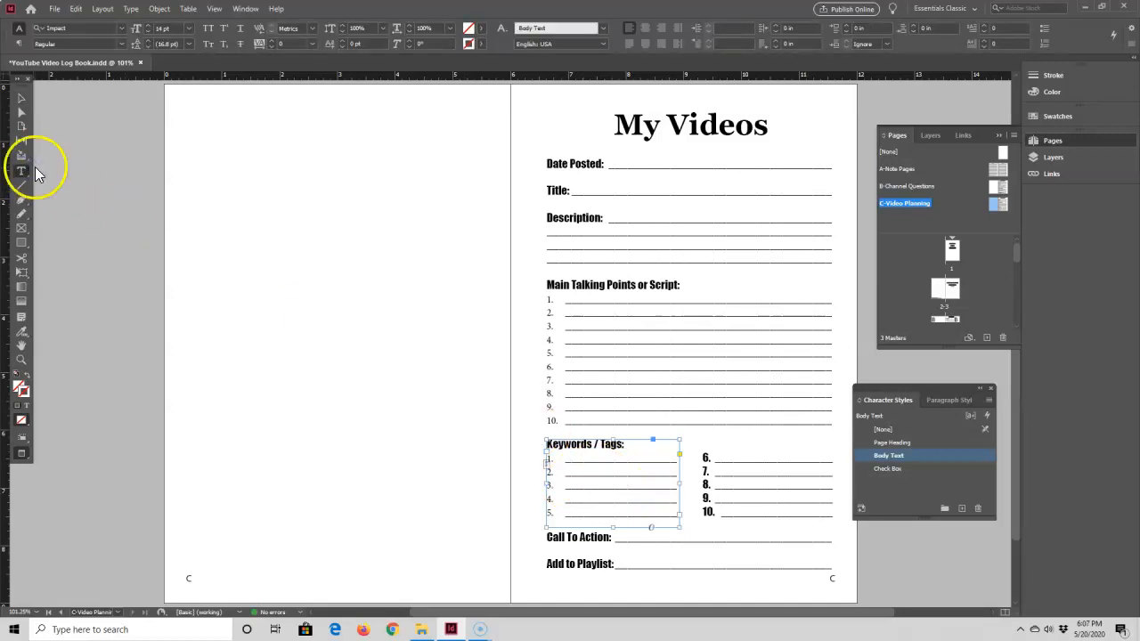
left_click(1044, 43, "alt")
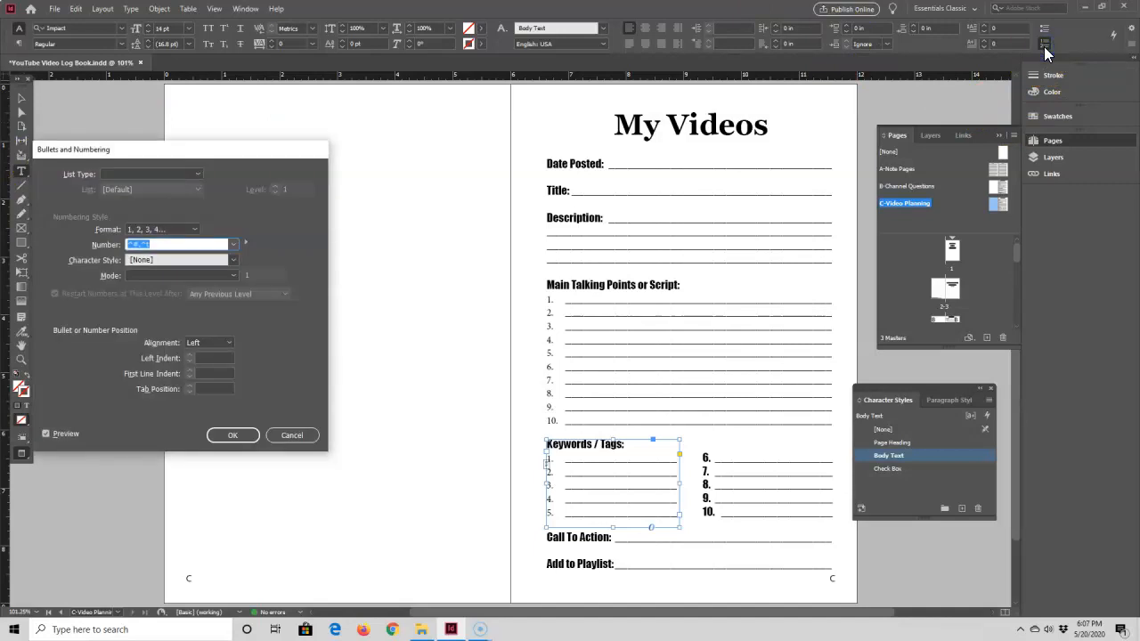
left_click(235, 260)
left_click(185, 297)
left_click(231, 437)
Set the numbering character style of the Main Talking Points or Script list to Body Text
left_click(21, 97)
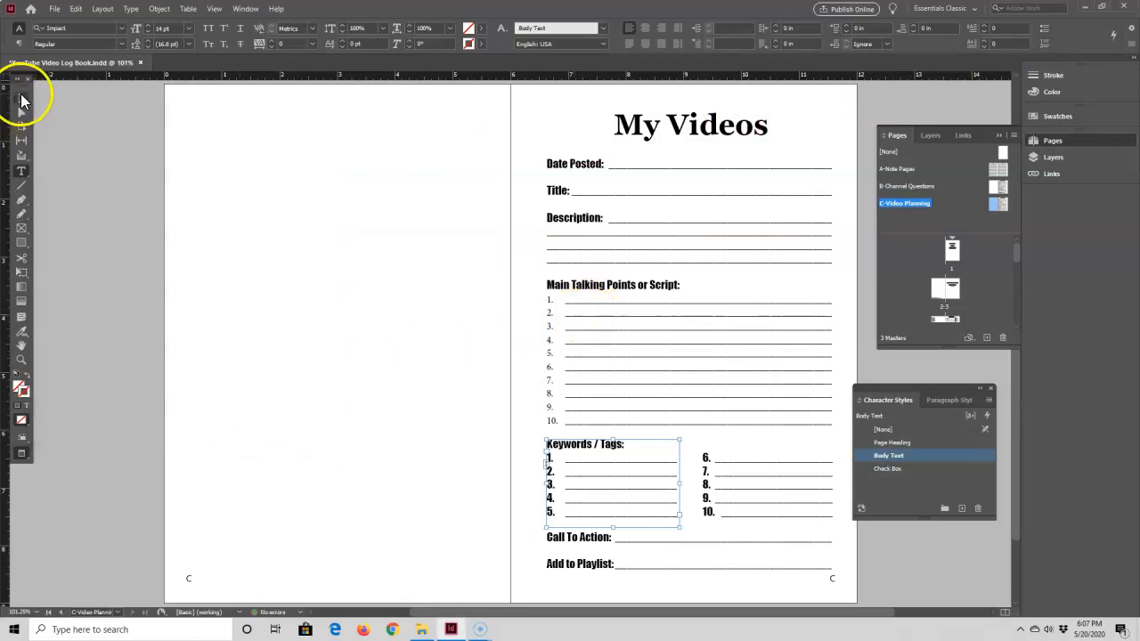
left_click(610, 333)
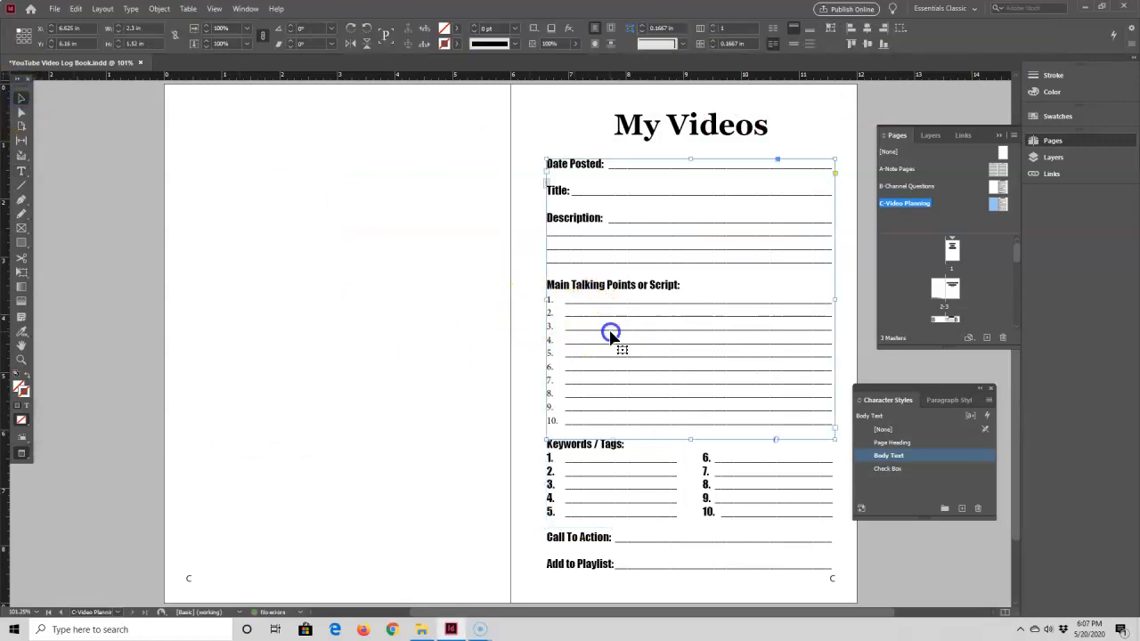
left_click(21, 171)
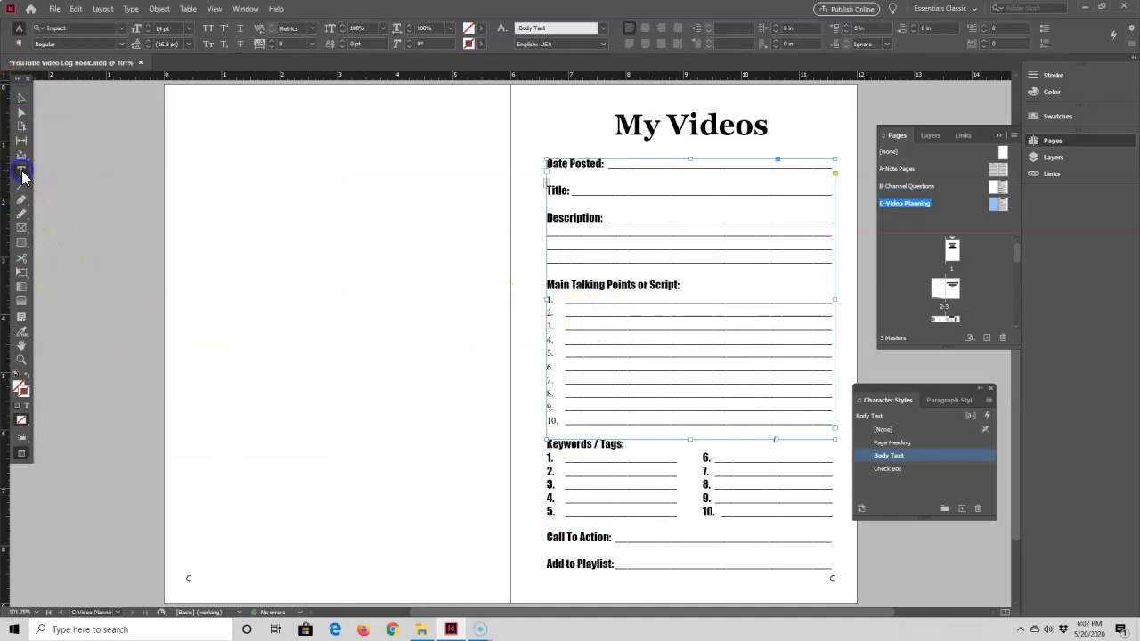
left_click(1048, 47, "alt")
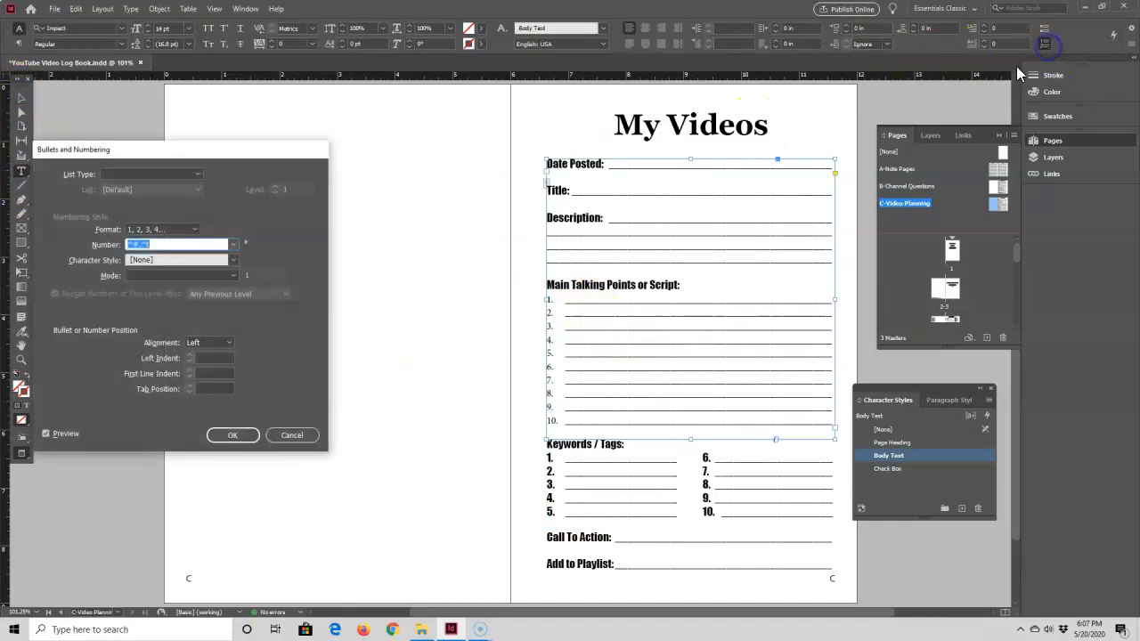
left_click(231, 260)
left_click(158, 298)
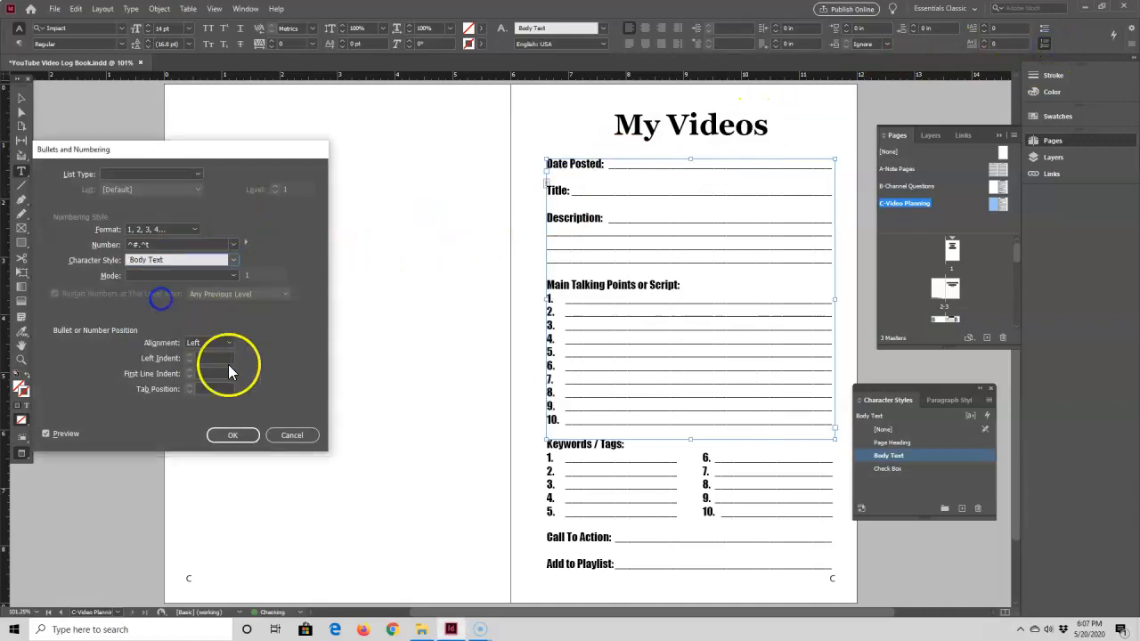
left_click(233, 434)
left_click(433, 354)
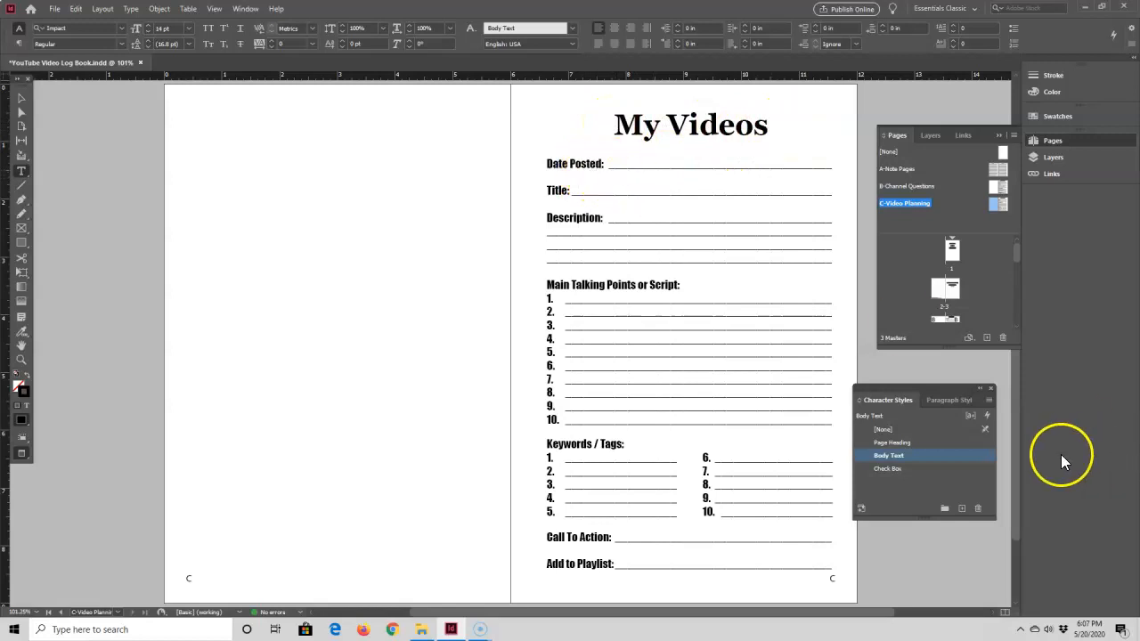
Change the Page Heading character style's font family to Impact, then review the master pages
double_click(891, 443)
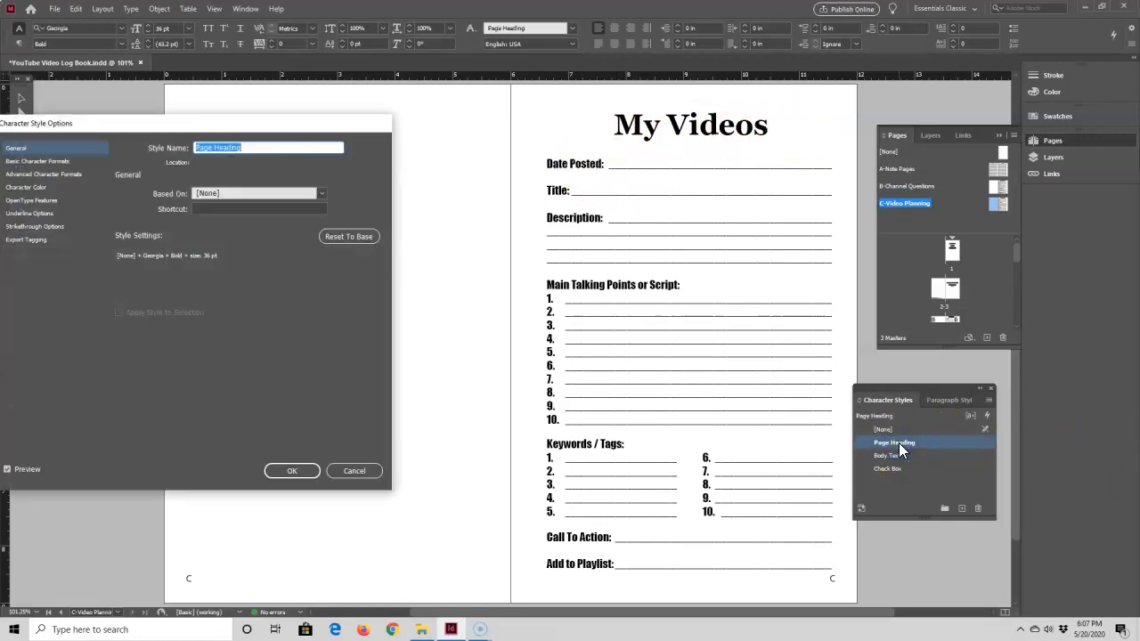
left_click(27, 161)
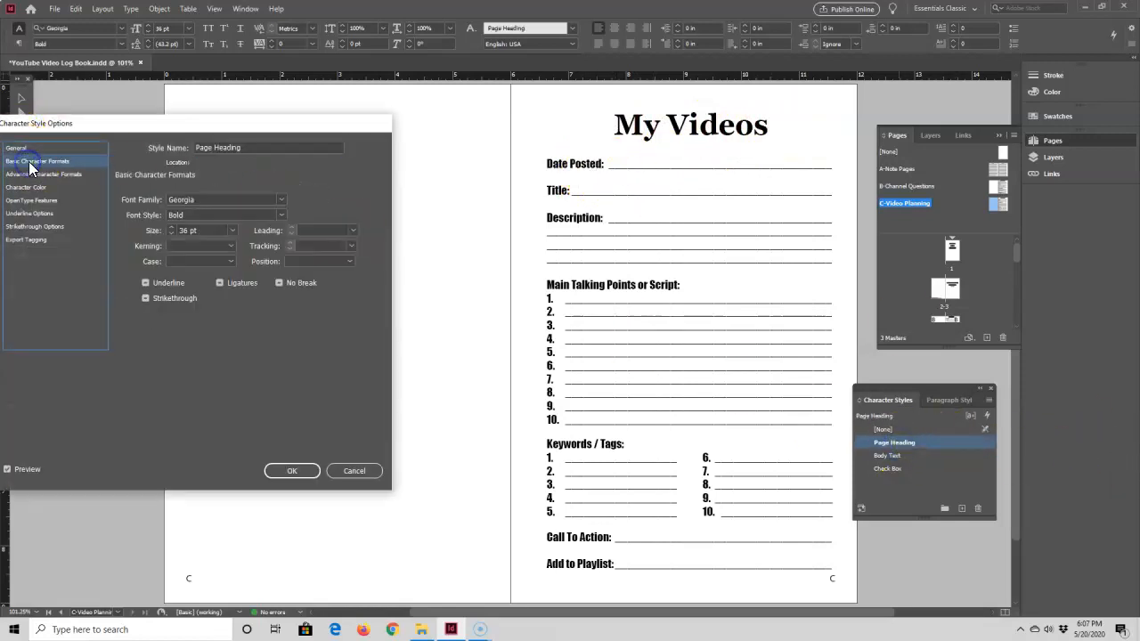
left_click(279, 199)
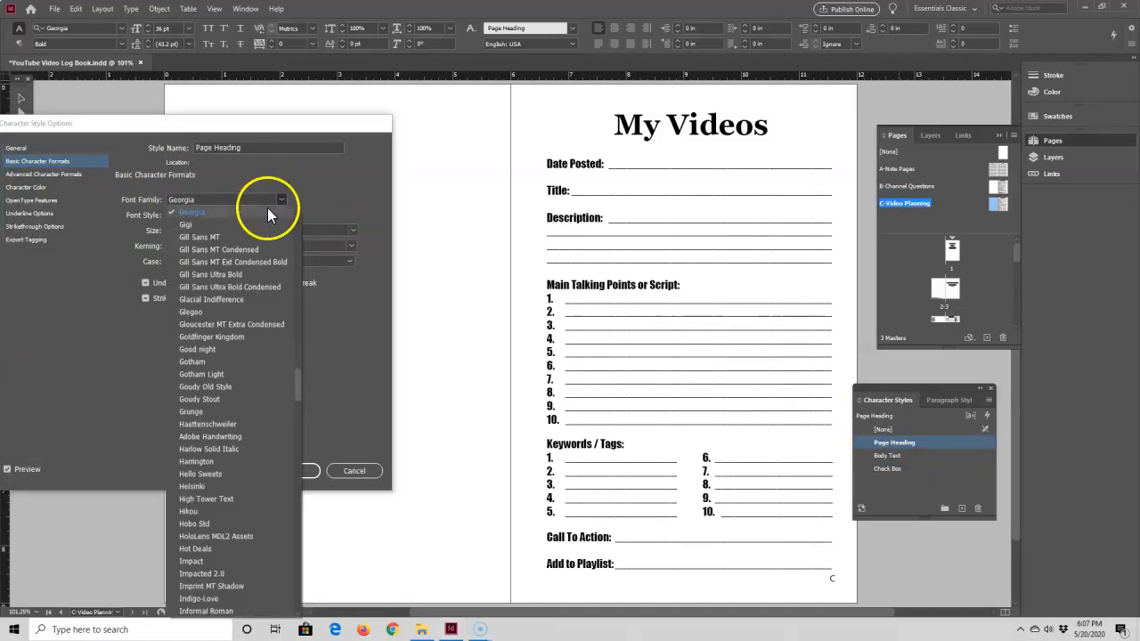
left_click(209, 561)
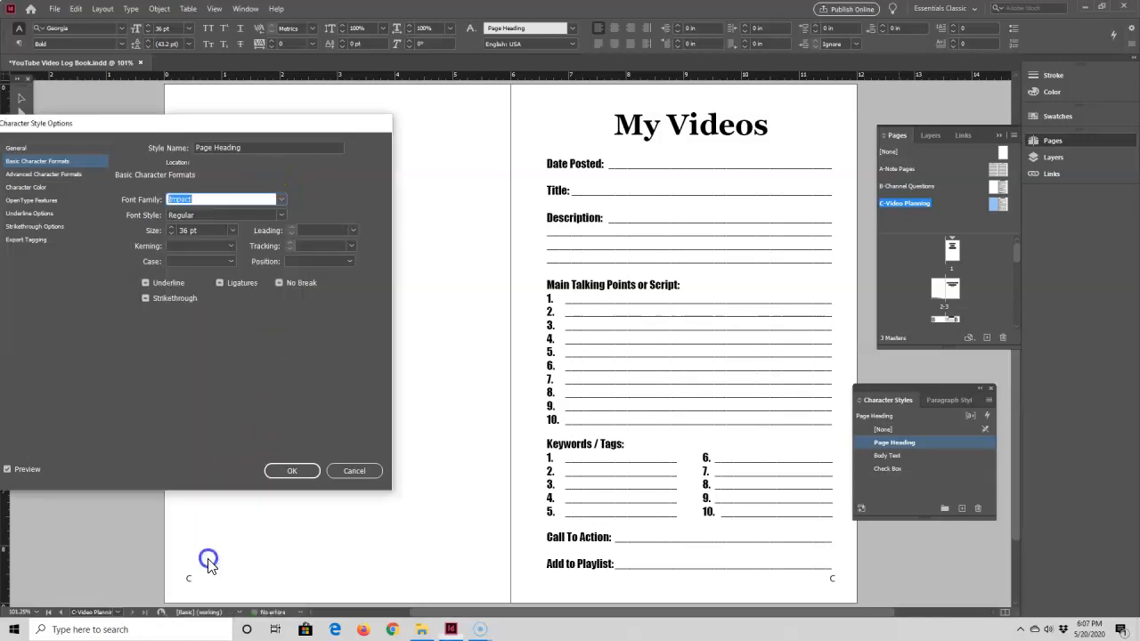
left_click(300, 473)
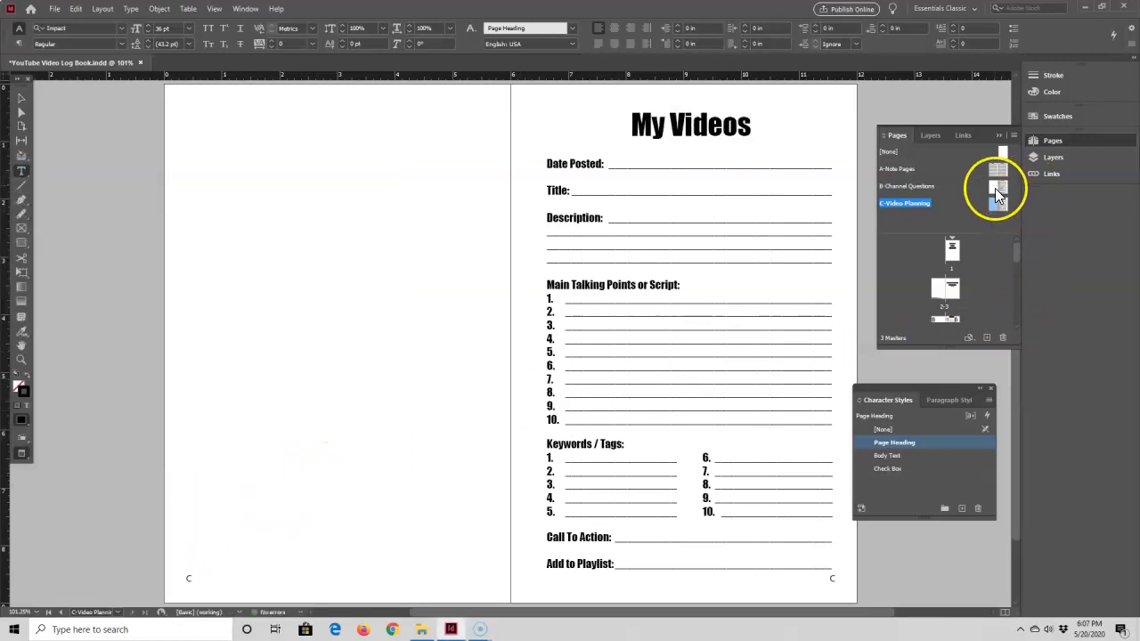
double_click(995, 188)
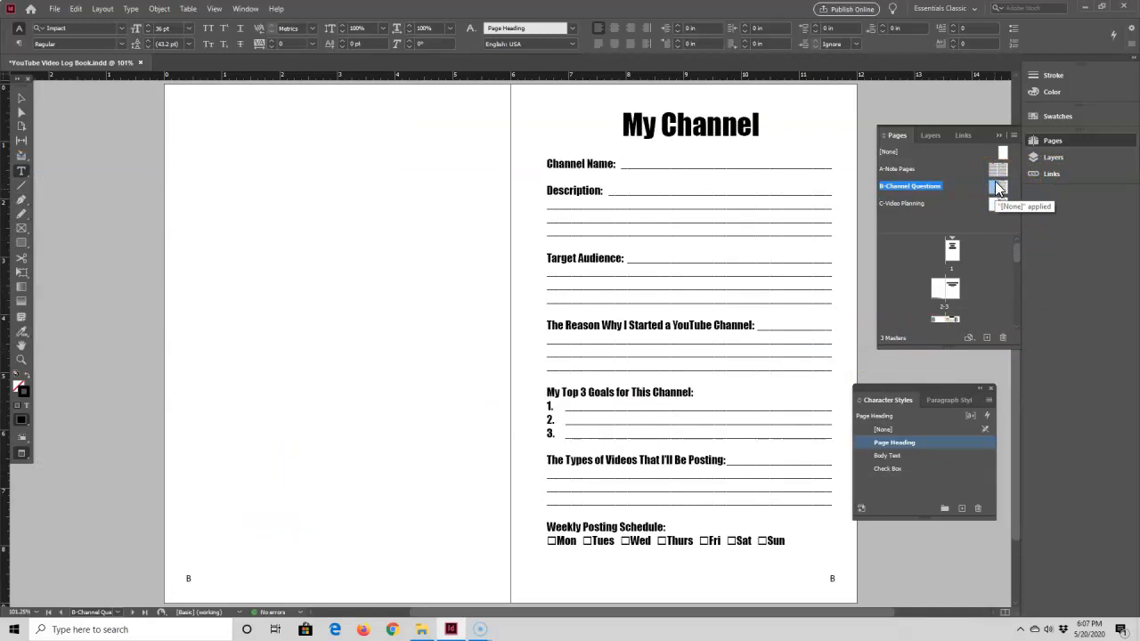
double_click(996, 173)
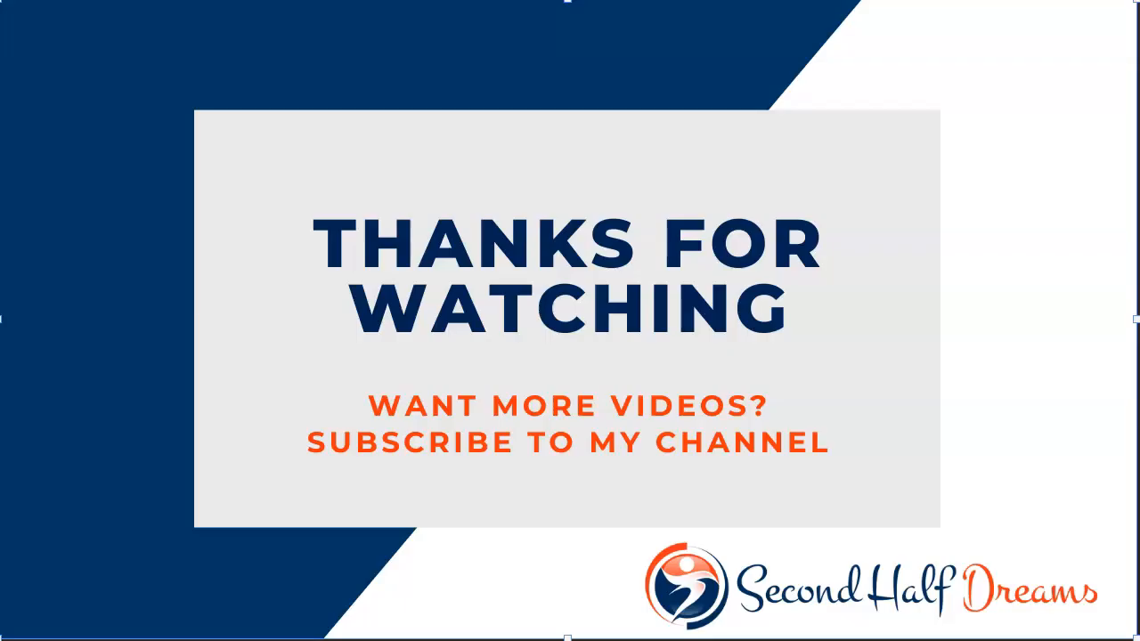